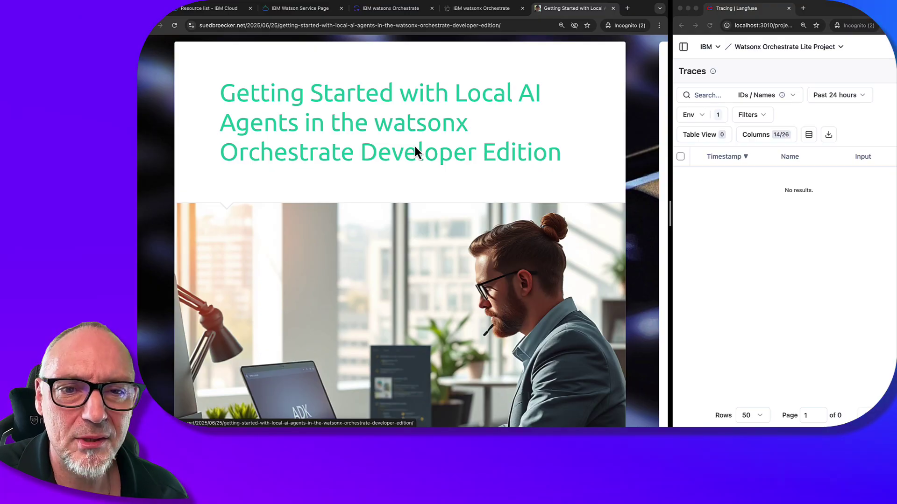
Scroll the blog post past the intro and objective to the simplified architecture diagram
{"action": "scroll", "coordinate": [476, 169], "scroll_direction": "down", "scroll_amount": 4}
{"action": "scroll", "coordinate": [476, 172], "scroll_direction": "down", "scroll_amount": 10}
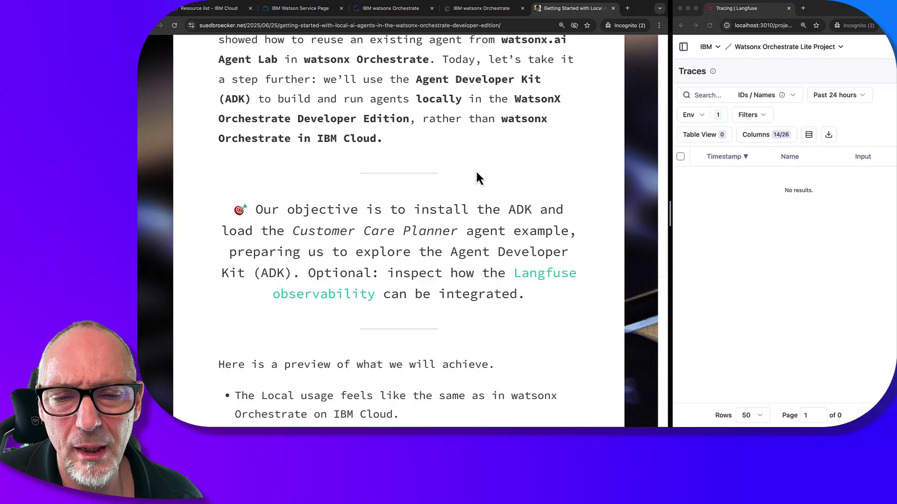
{"action": "scroll", "coordinate": [477, 173], "scroll_direction": "down", "scroll_amount": 11}
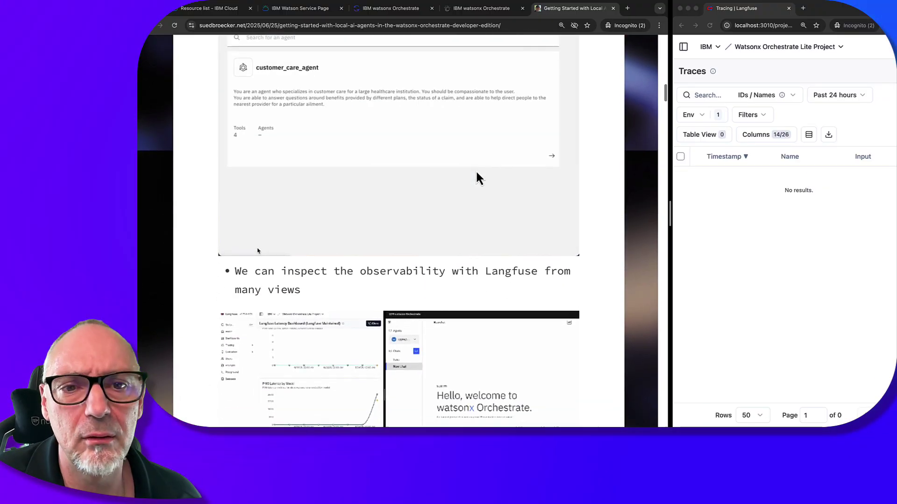
{"action": "scroll", "coordinate": [476, 177], "scroll_direction": "down", "scroll_amount": 12}
{"action": "scroll", "coordinate": [475, 170], "scroll_direction": "down", "scroll_amount": 16}
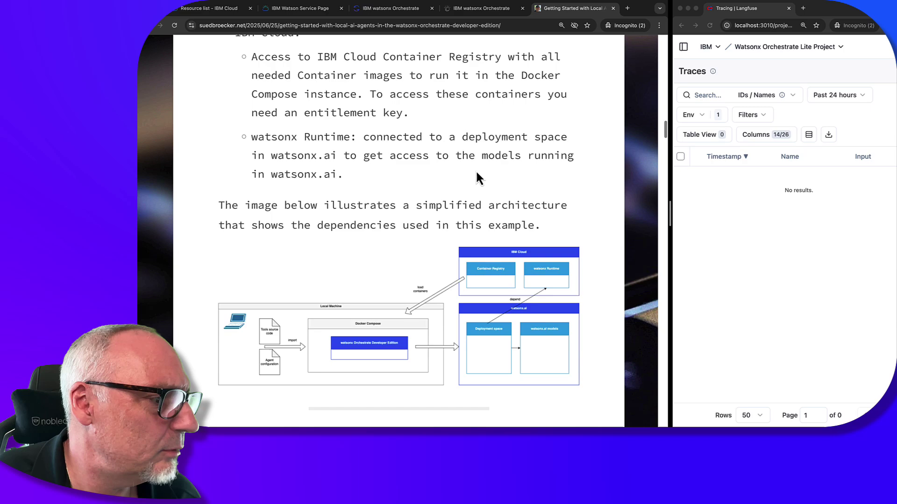
{"action": "scroll", "coordinate": [475, 170], "scroll_direction": "up", "scroll_amount": 8}
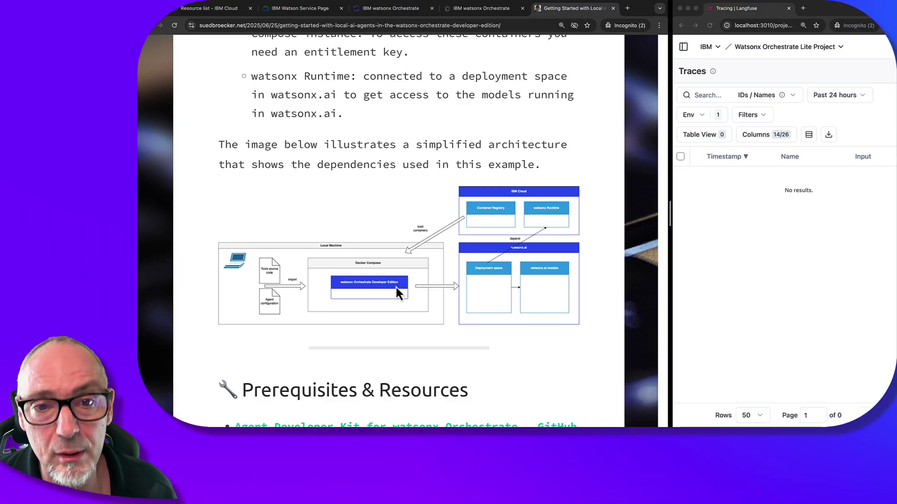
Review the diagram, then switch to the IBM watsonx Orchestrate browser tab
{"action": "scroll", "coordinate": [397, 285], "scroll_direction": "up", "scroll_amount": 3}
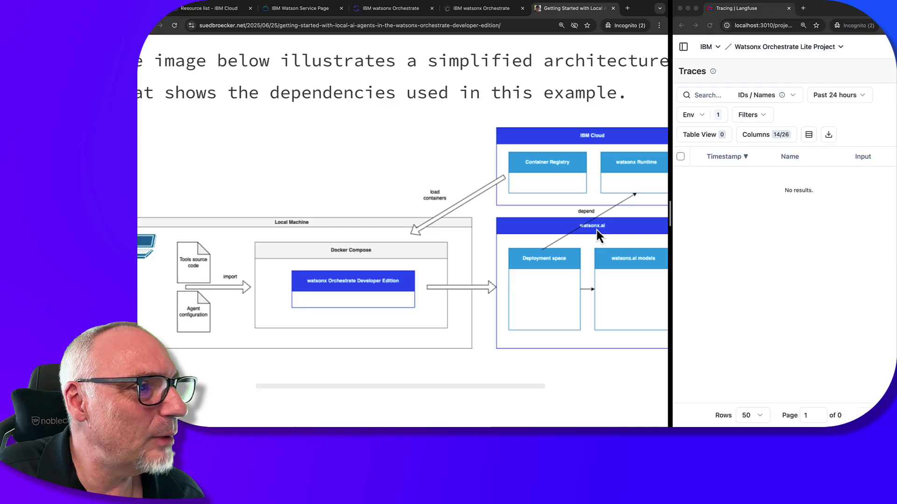
{"action": "scroll", "coordinate": [596, 230], "scroll_direction": "down", "scroll_amount": 1}
{"action": "scroll", "coordinate": [596, 230], "scroll_direction": "down", "scroll_amount": 3}
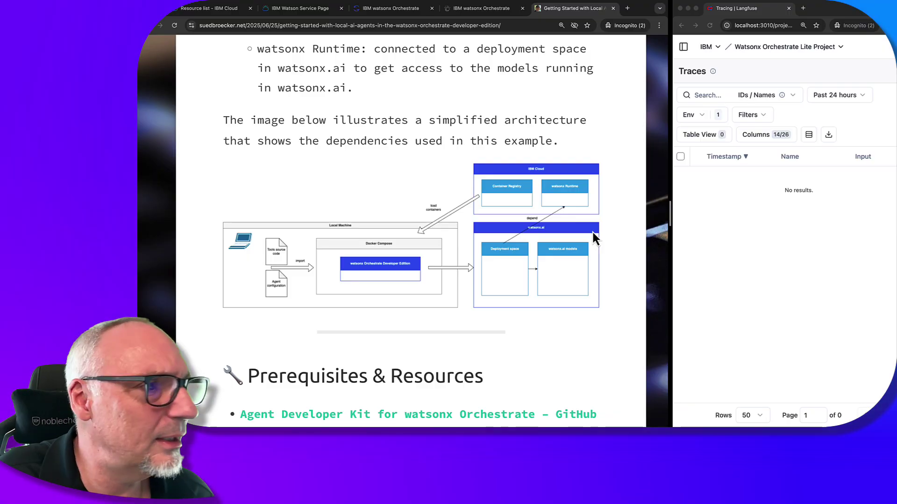
{"action": "left_click", "coordinate": [504, 9]}
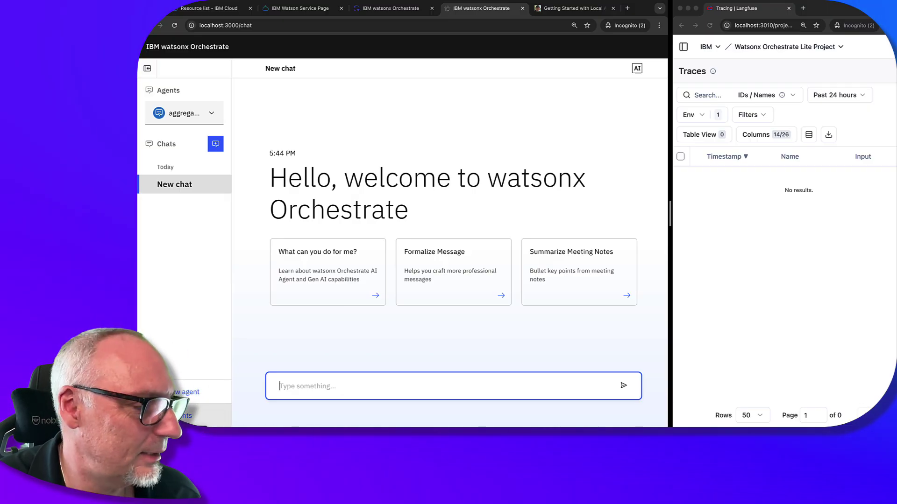
Open Manage agents to list the 7 existing agents and 11 tools
{"action": "left_click", "coordinate": [182, 416]}
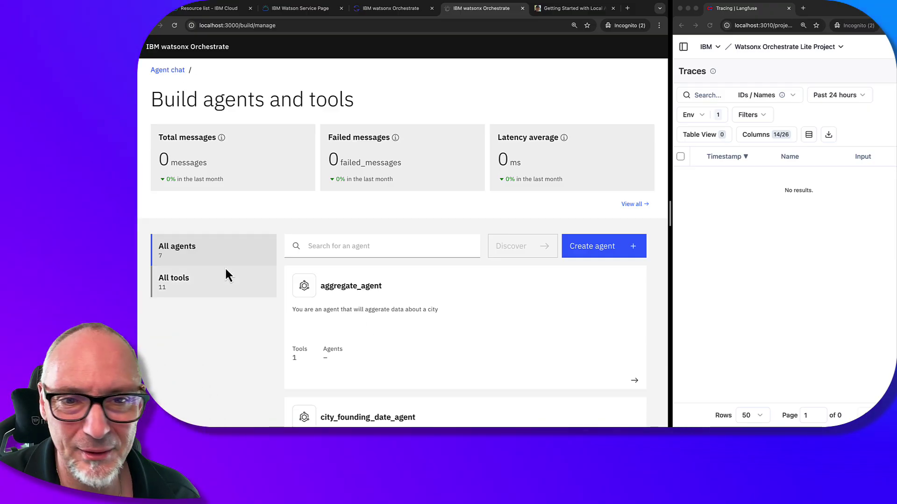
Browse All tools, dismiss the Add a new tool dialog, and return via the Agent chat breadcrumb
{"action": "left_click", "coordinate": [176, 282]}
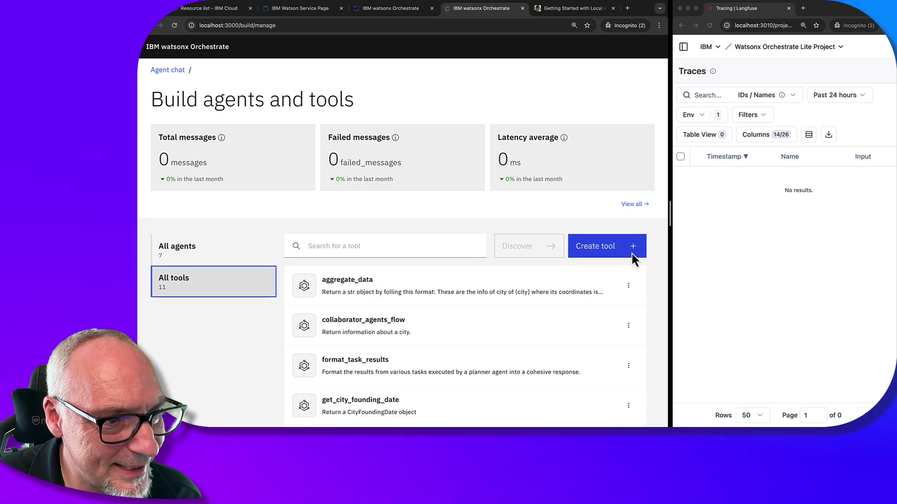
{"action": "left_click", "coordinate": [623, 253]}
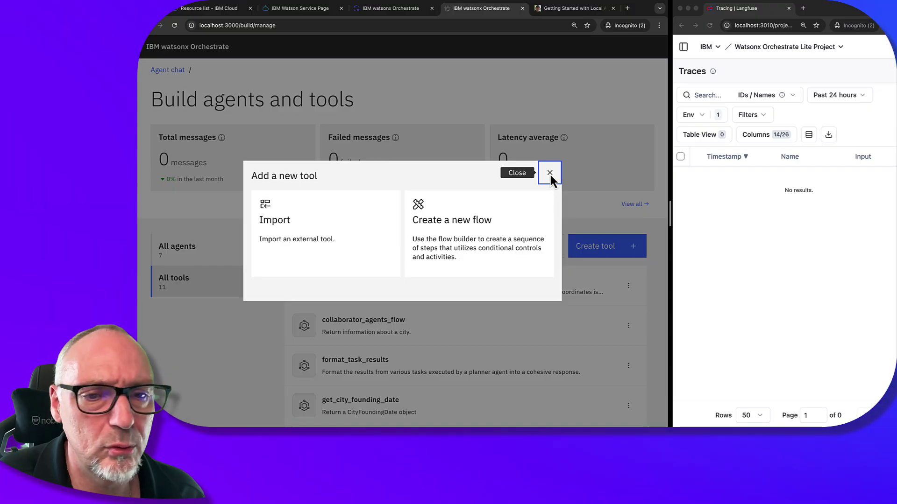
{"action": "left_click", "coordinate": [550, 173]}
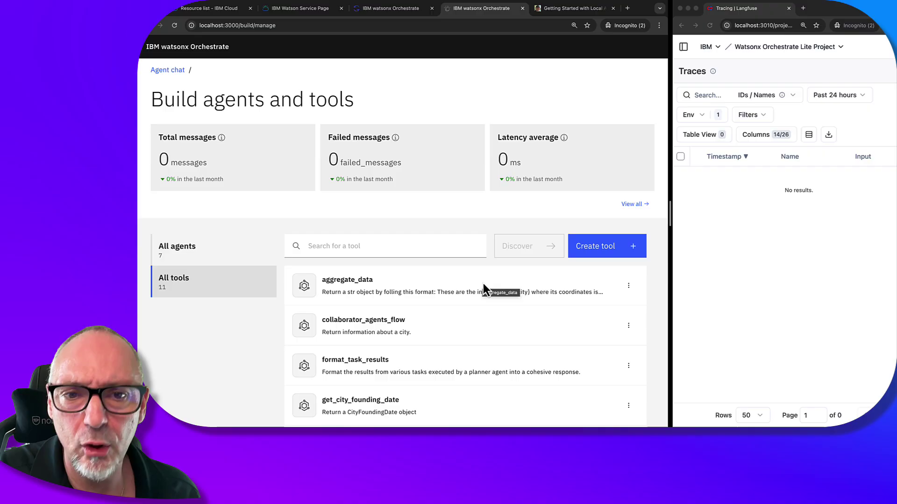
{"action": "left_click", "coordinate": [167, 71]}
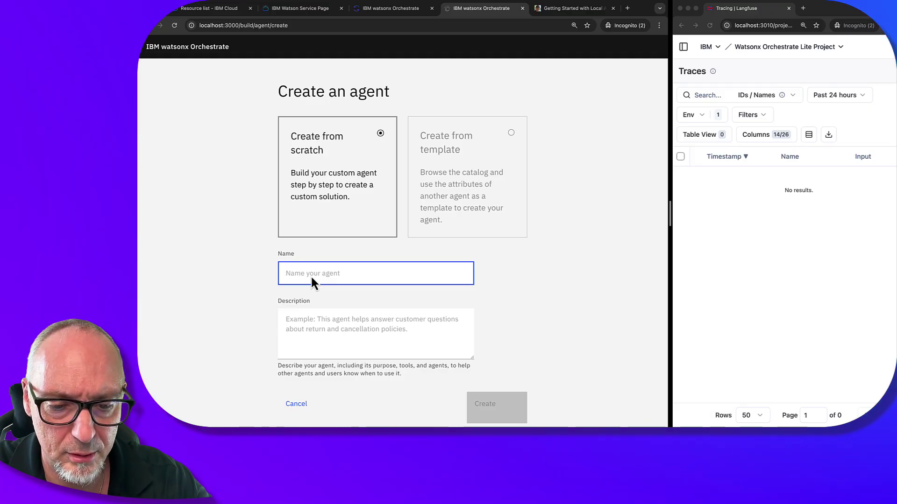
Create a from-scratch agent named SimpleCounter, with SimpleCounter as its description
{"action": "type", "text": "imple"}
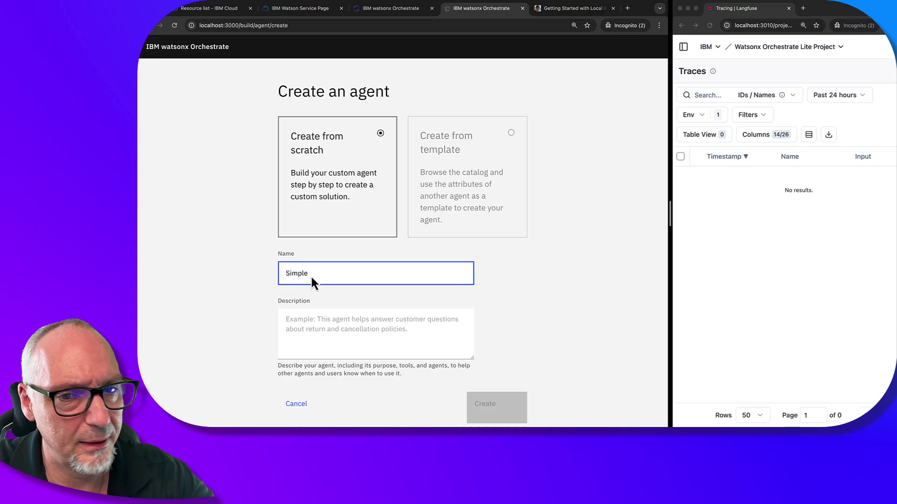
{"action": "type", "text": "Coun"}
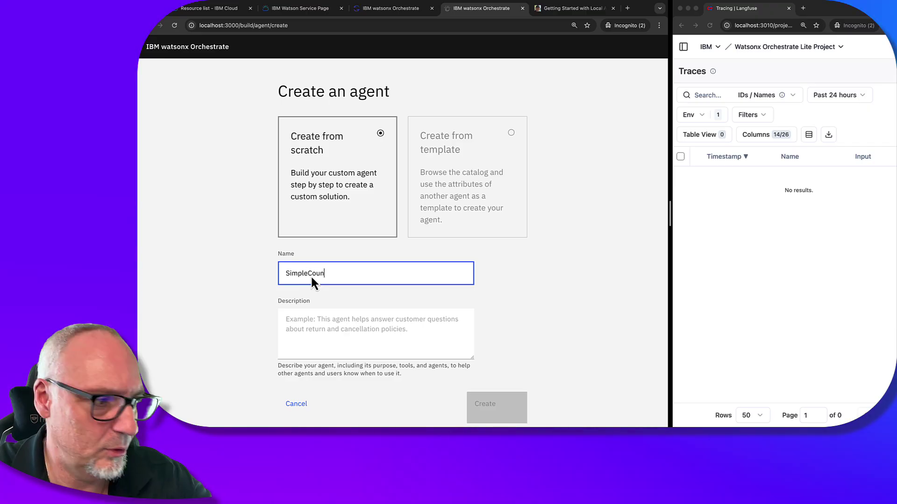
{"action": "type", "text": "ter"}
{"action": "left_click_drag", "start_coordinate": [334, 276], "coordinate": [264, 276]}
{"action": "key", "text": "ctrl+c"}
{"action": "left_click", "coordinate": [303, 327]}
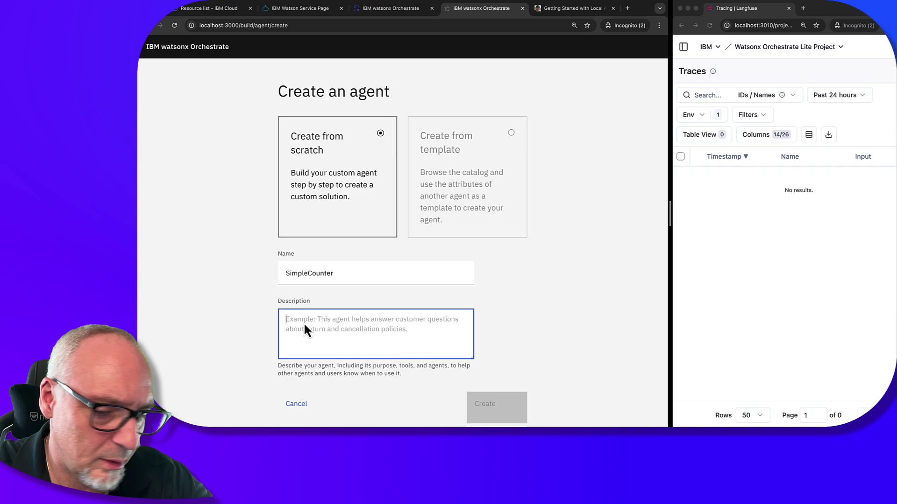
{"action": "key", "text": "ctrl+v"}
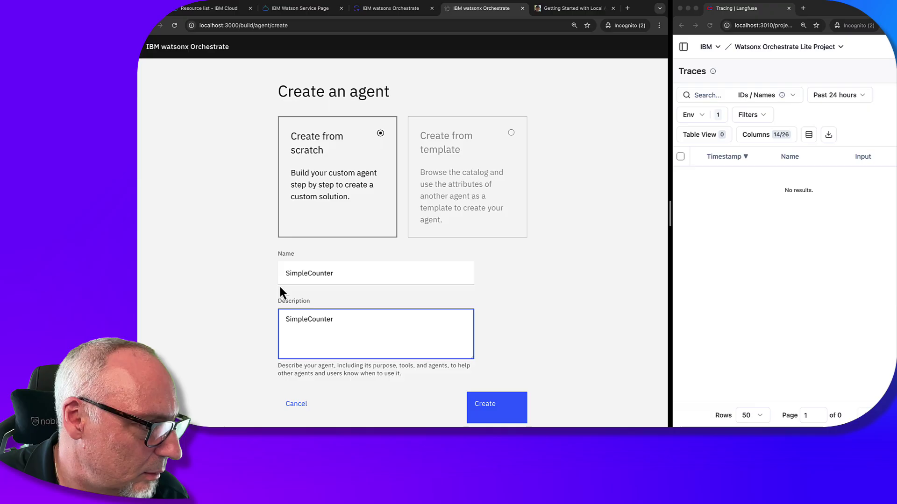
{"action": "left_click", "coordinate": [506, 419]}
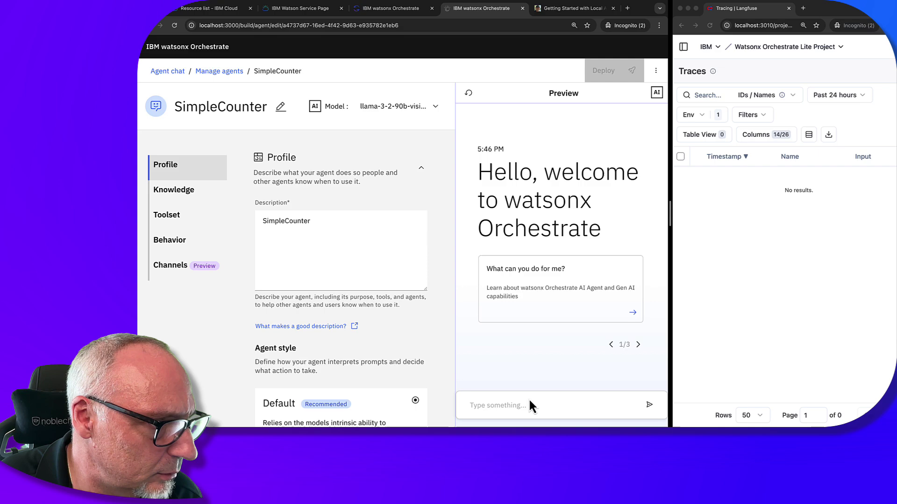
In the SimpleCounter agent's Toolset section, add a tool as a new flow
{"action": "left_click", "coordinate": [184, 269]}
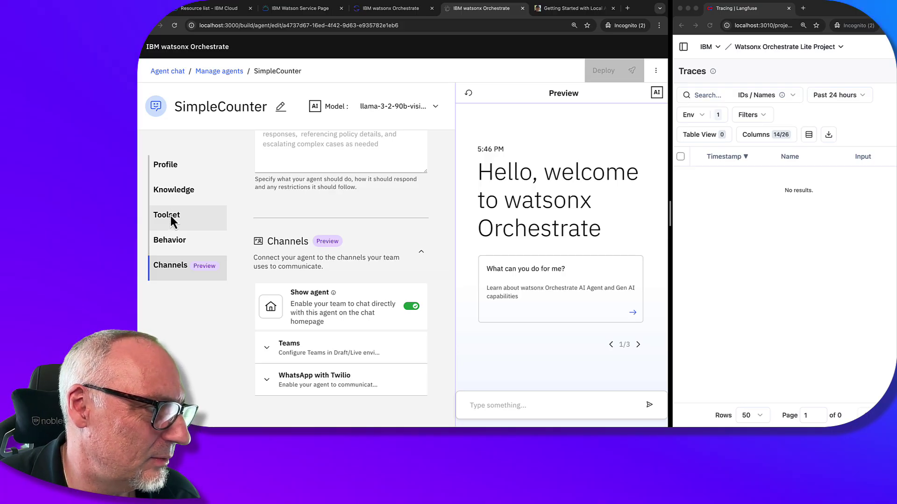
{"action": "left_click", "coordinate": [180, 199]}
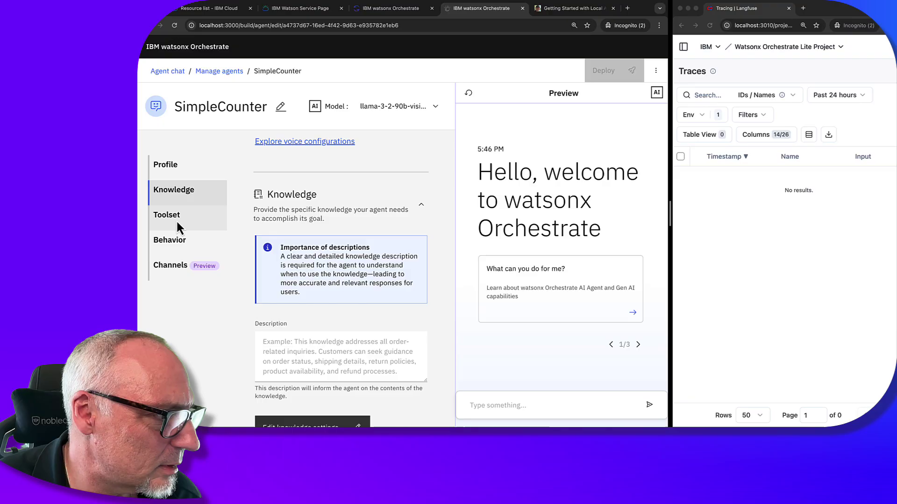
{"action": "left_click", "coordinate": [177, 218]}
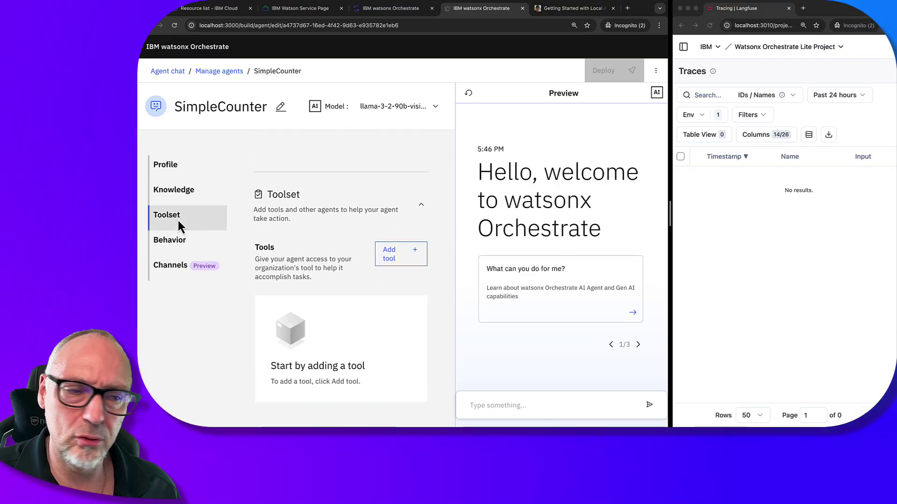
{"action": "left_click", "coordinate": [415, 262]}
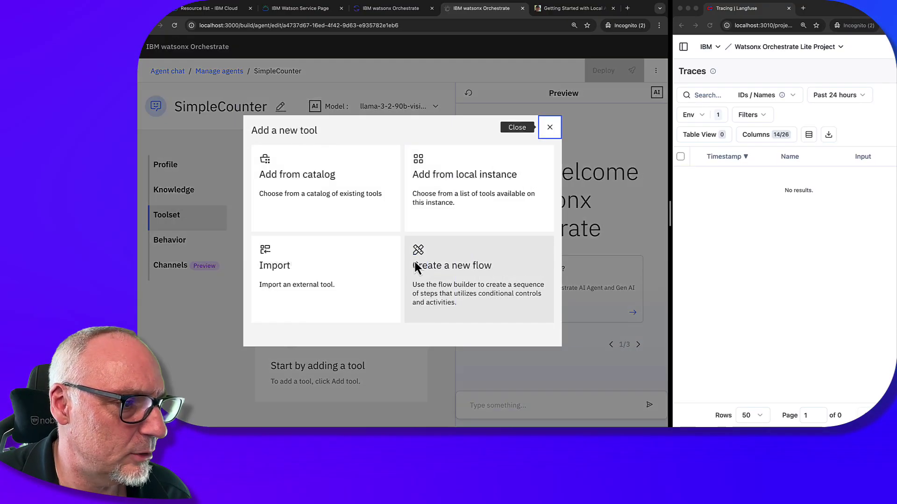
{"action": "left_click", "coordinate": [477, 272]}
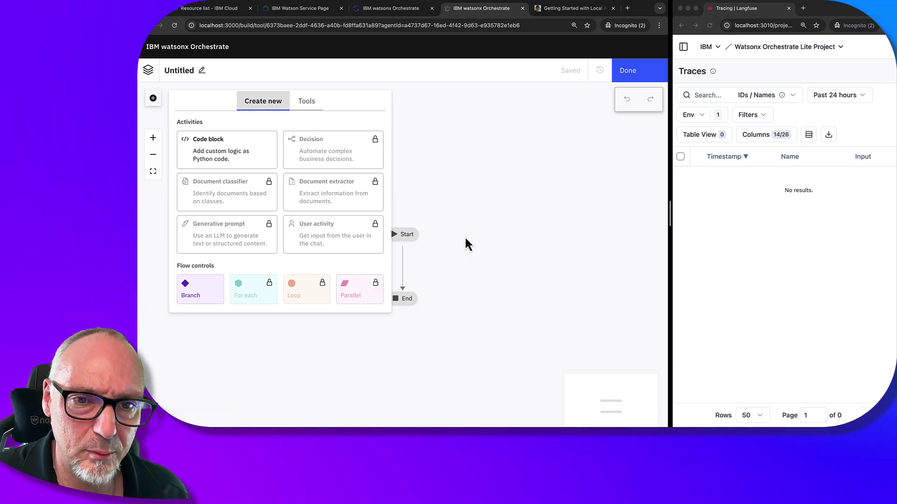
Name the flow tool SimpleCounter, describe it as SimpleCounter, and begin adding an input
{"action": "left_click", "coordinate": [203, 70]}
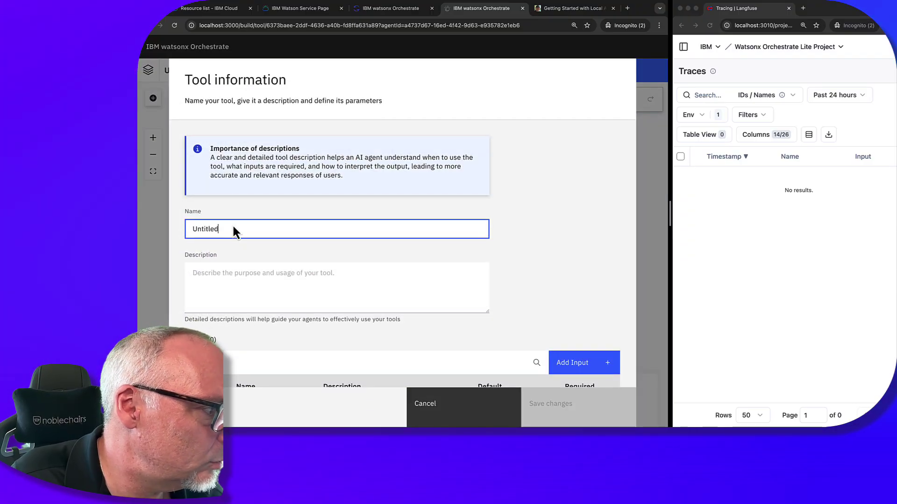
{"action": "left_click_drag", "start_coordinate": [233, 227], "coordinate": [194, 228]}
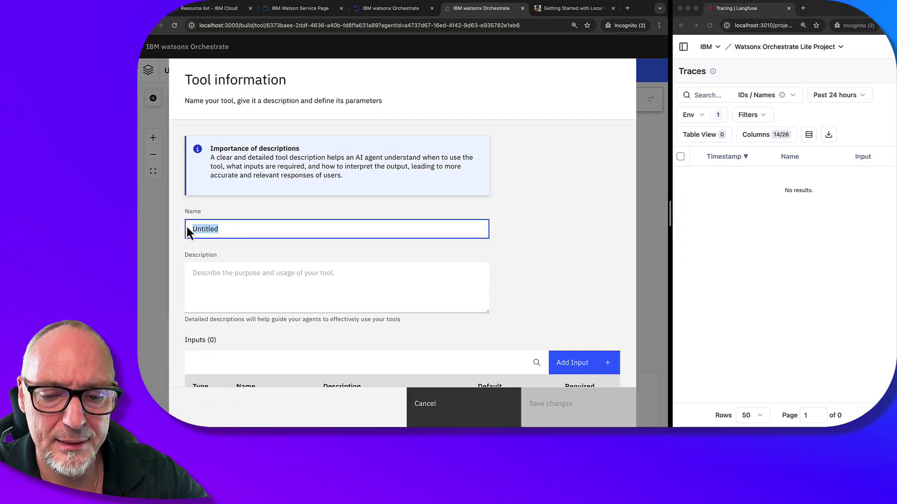
{"action": "type", "text": "c"}
{"action": "type", "text": "Su"}
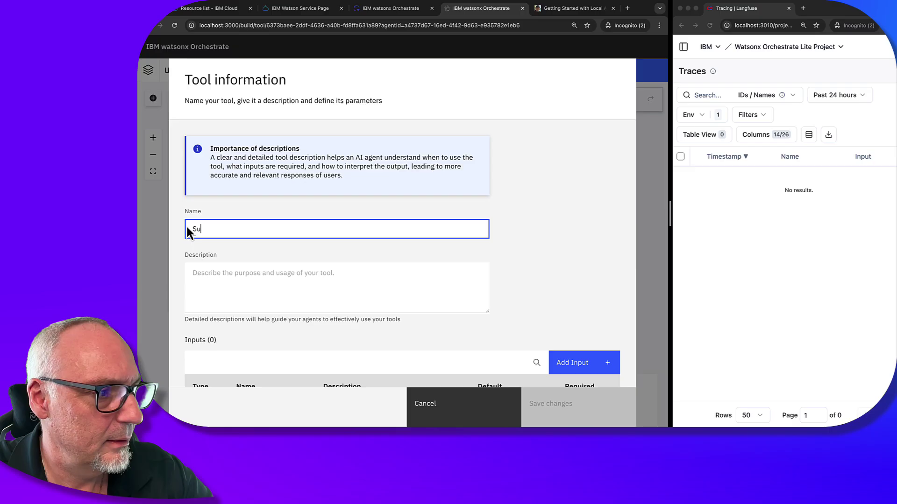
{"action": "type", "text": "m"}
{"action": "key", "text": "BackSpace"}
{"action": "key", "text": "BackSpace"}
{"action": "key", "text": "BackSpace"}
{"action": "type", "text": "Simp"}
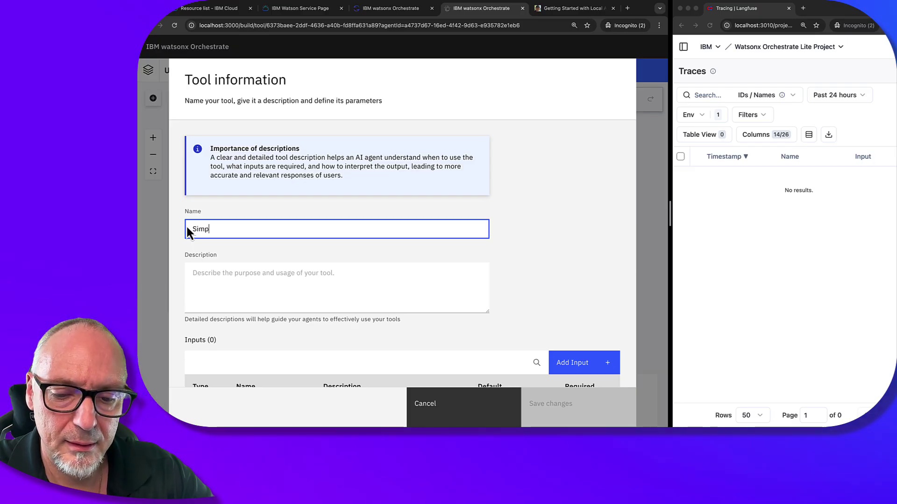
{"action": "type", "text": "lerCoun"}
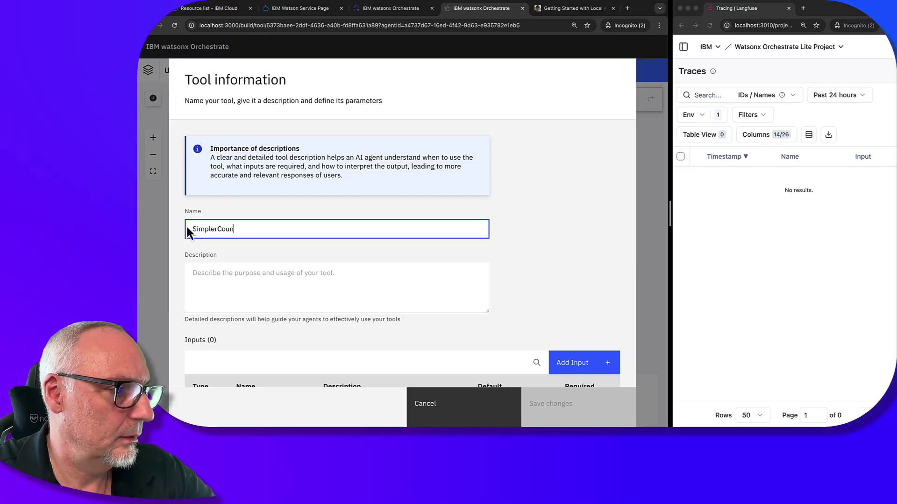
{"action": "type", "text": "ter"}
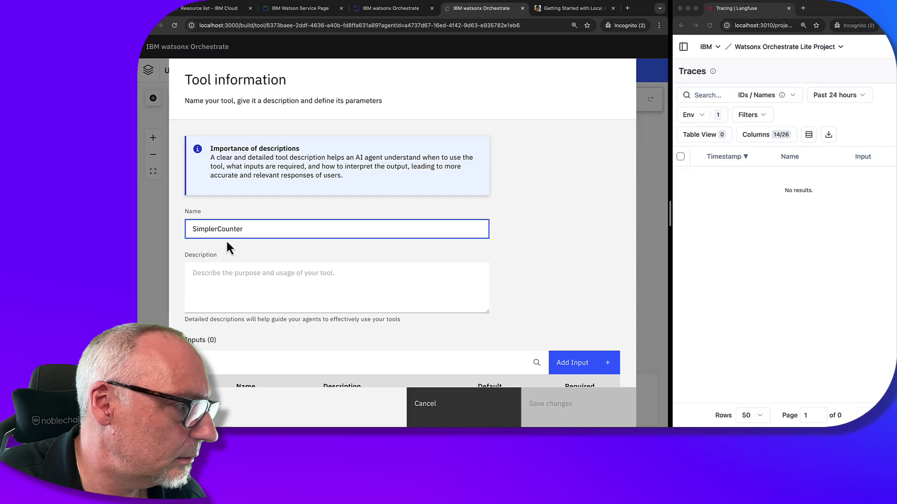
{"action": "left_click", "coordinate": [217, 229]}
{"action": "key", "text": "BackSpace"}
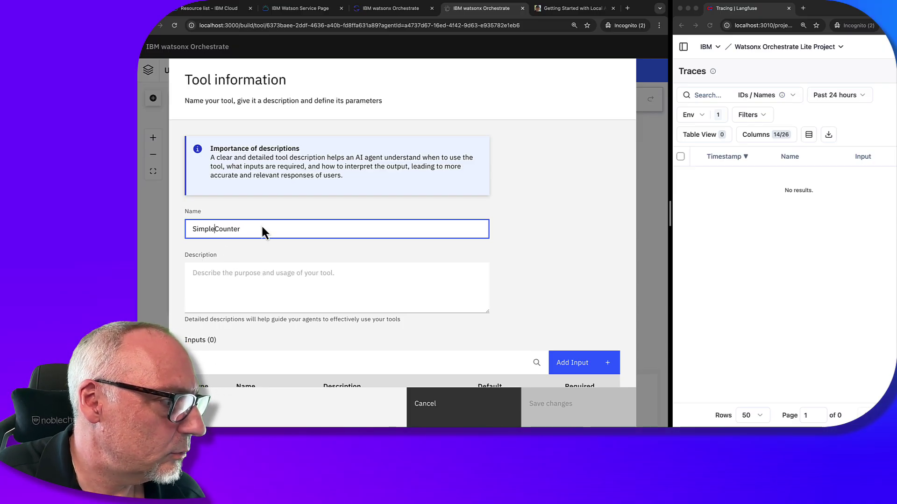
{"action": "left_click_drag", "start_coordinate": [262, 228], "coordinate": [176, 225]}
{"action": "left_click", "coordinate": [223, 284]}
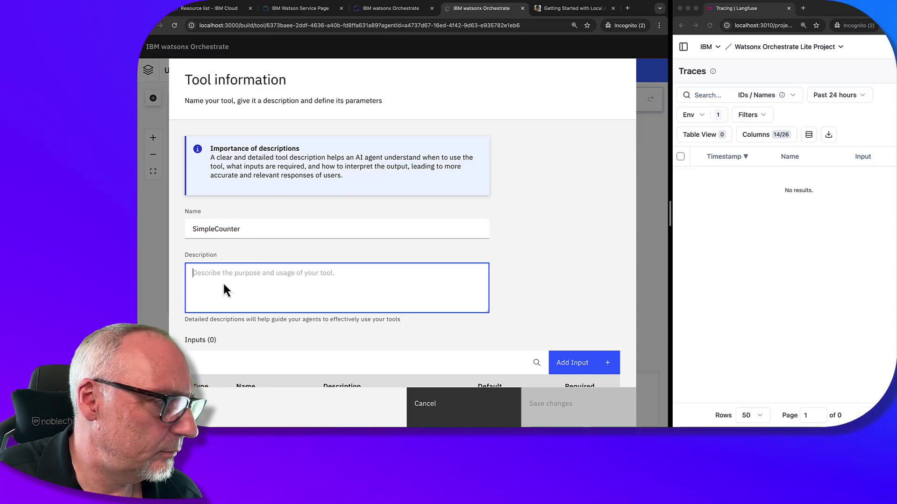
{"action": "key", "text": "super+v"}
{"action": "scroll", "coordinate": [598, 304], "scroll_direction": "down", "scroll_amount": 2}
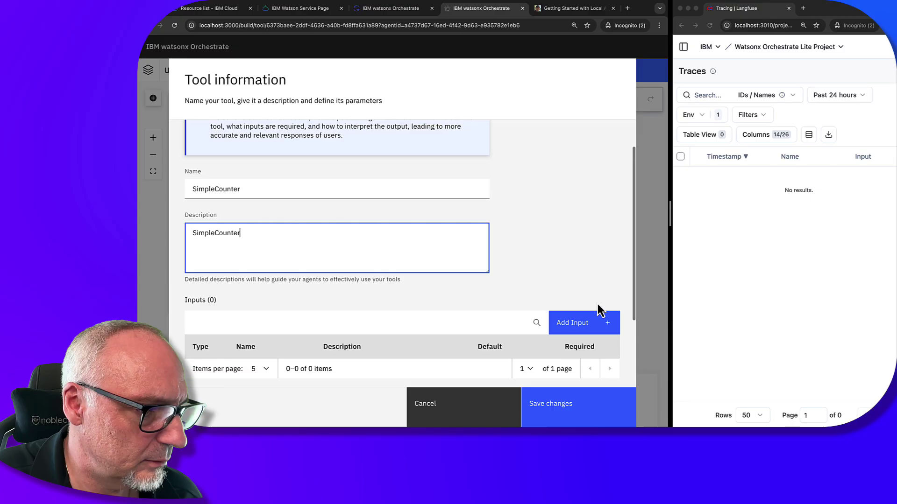
{"action": "left_click", "coordinate": [593, 301]}
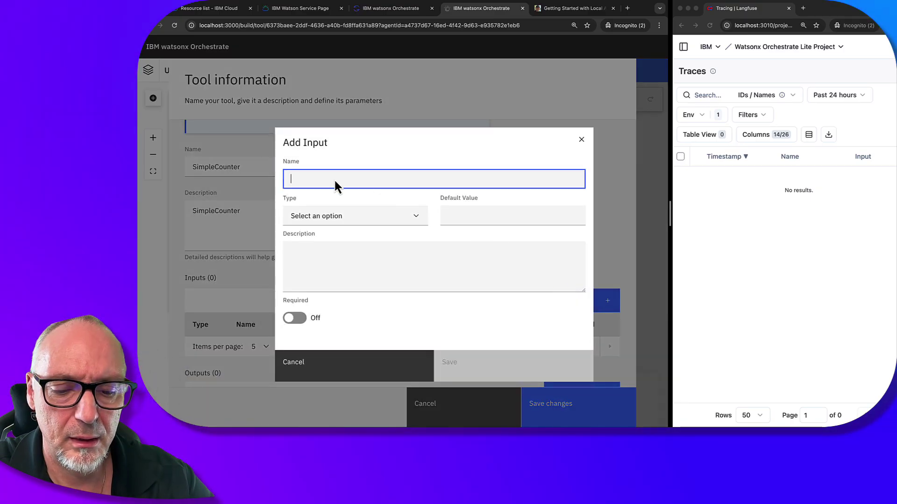
Define the input counter_input as an integer with default value 1
{"action": "type", "text": "counter_input"}
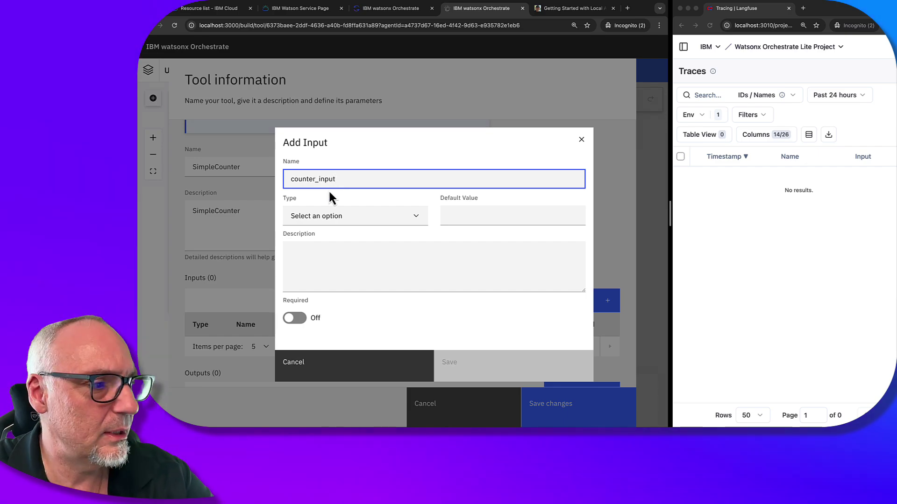
{"action": "left_click", "coordinate": [329, 219]}
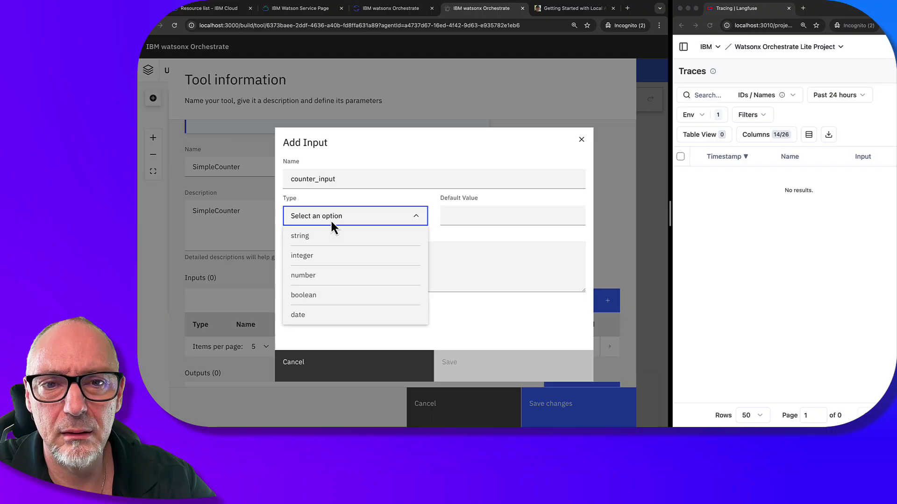
{"action": "left_click", "coordinate": [329, 235]}
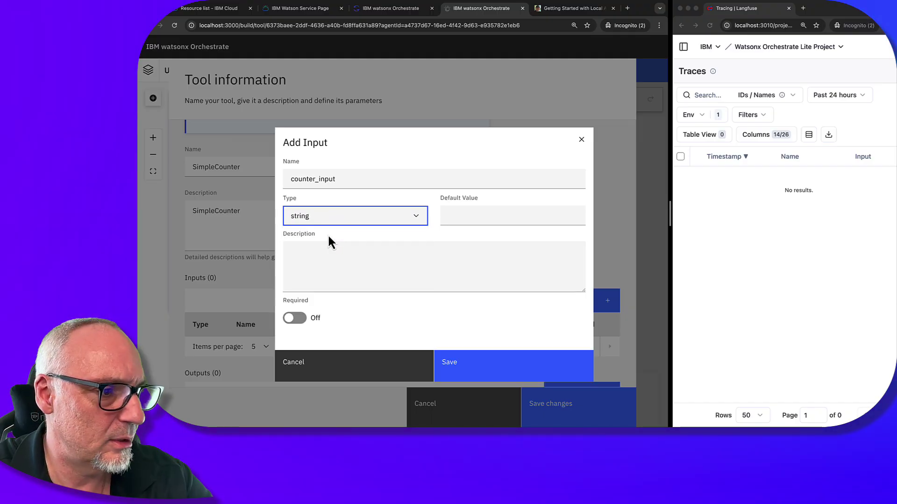
{"action": "left_click", "coordinate": [366, 215]}
{"action": "left_click", "coordinate": [334, 256]}
{"action": "left_click", "coordinate": [476, 218]}
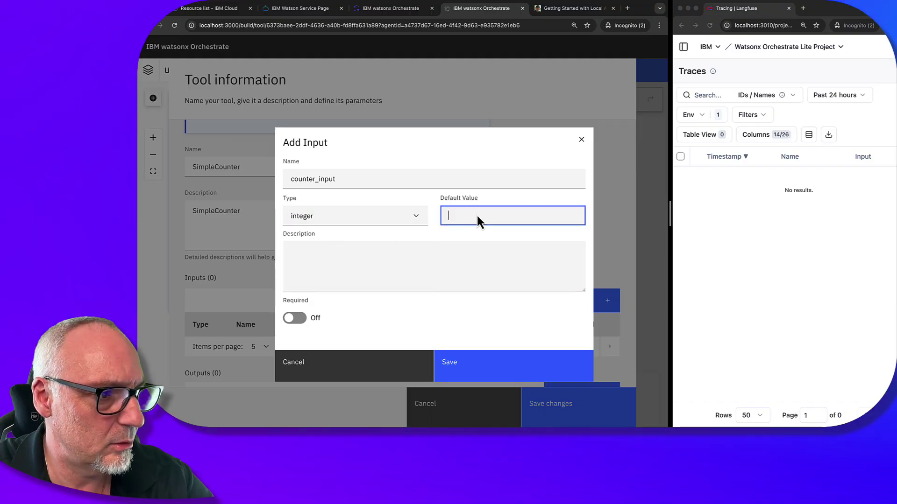
{"action": "type", "text": "1"}
{"action": "left_click", "coordinate": [422, 222]}
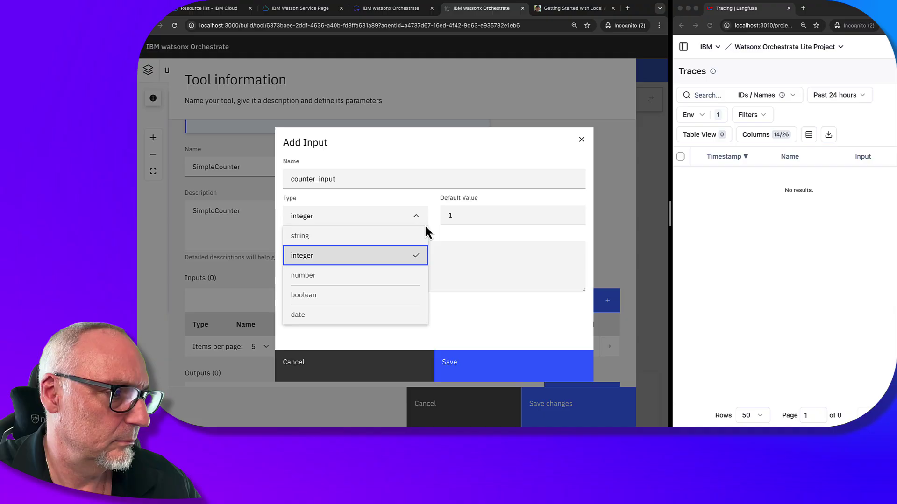
Give the input the description counter_input, save it, and save the tool details
{"action": "left_click", "coordinate": [376, 182]}
{"action": "double_click", "coordinate": [302, 181]}
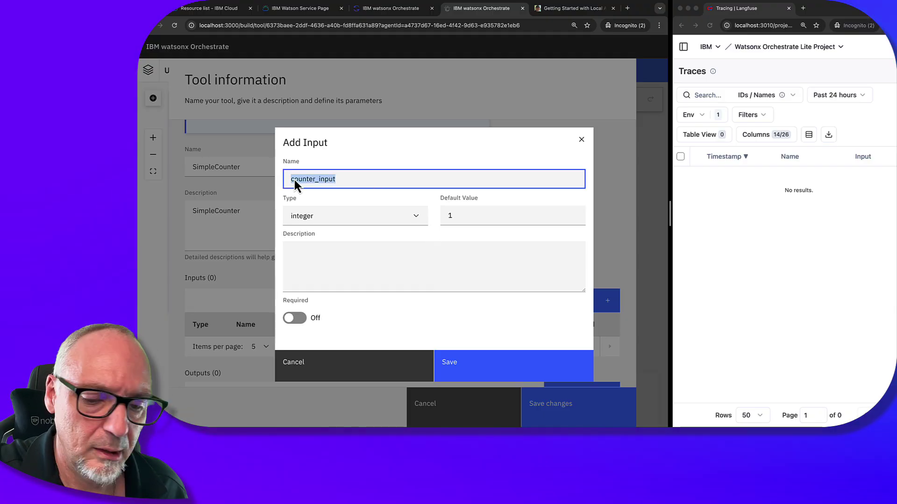
{"action": "left_click", "coordinate": [328, 252]}
{"action": "key", "text": "ctrl+v"}
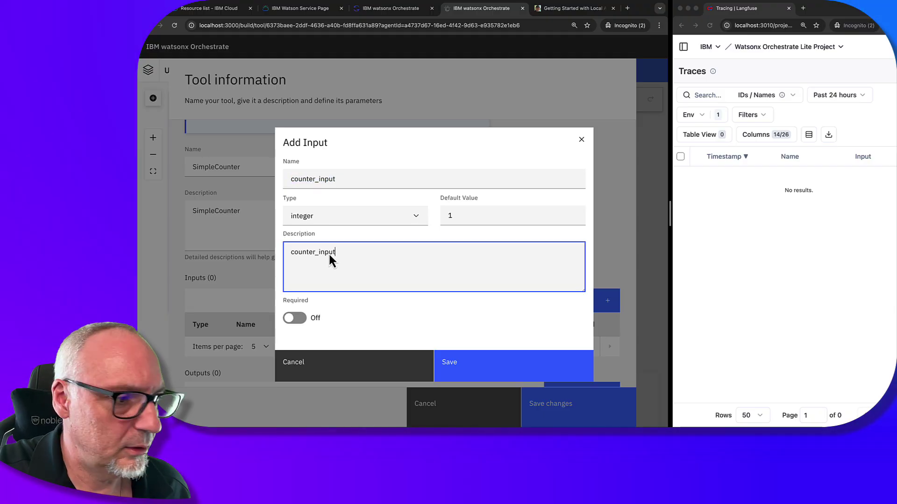
{"action": "left_click", "coordinate": [568, 370]}
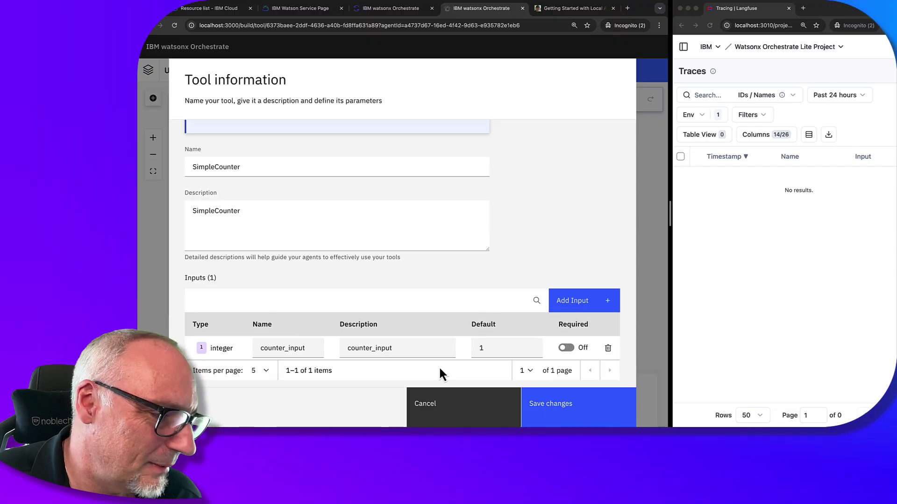
{"action": "left_click", "coordinate": [579, 421]}
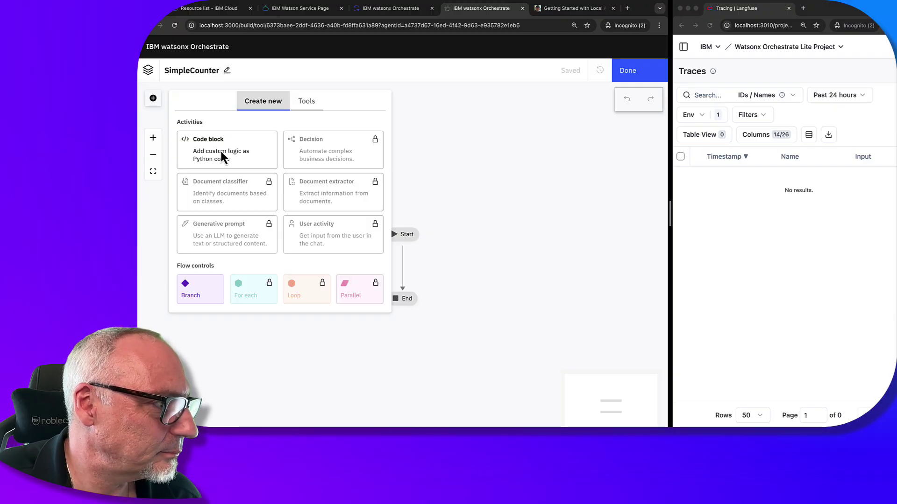
Insert a Code block between Start and End in the SimpleCounter flow
{"action": "left_click_drag", "start_coordinate": [222, 154], "coordinate": [410, 274]}
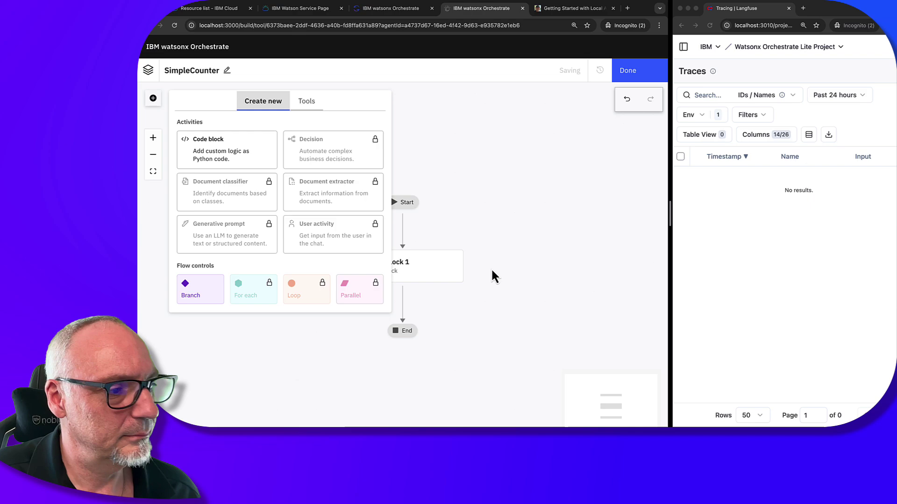
{"action": "left_click", "coordinate": [438, 268]}
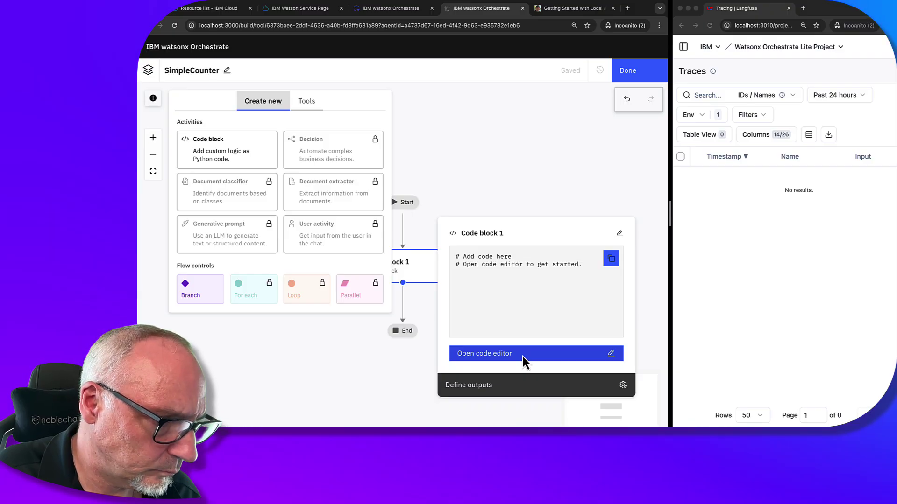
Rename Code block 1 to 'Increment counter'
{"action": "left_click", "coordinate": [500, 274]}
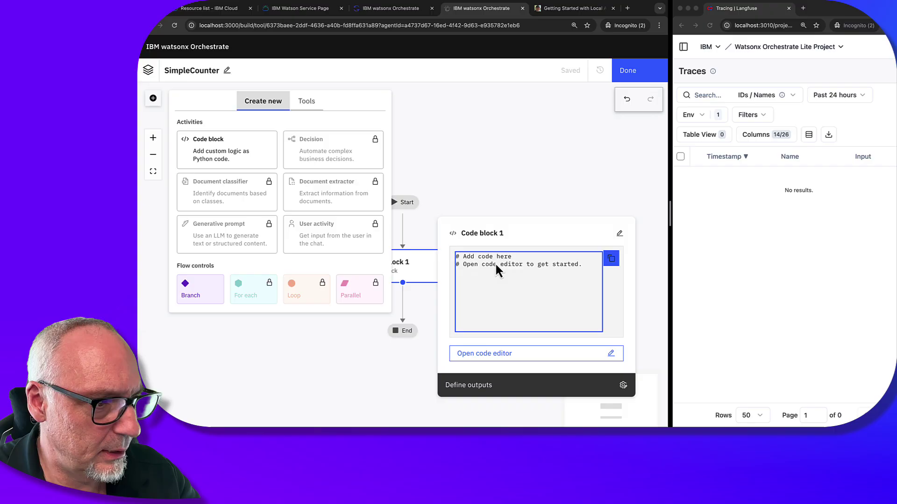
{"action": "left_click", "coordinate": [506, 233]}
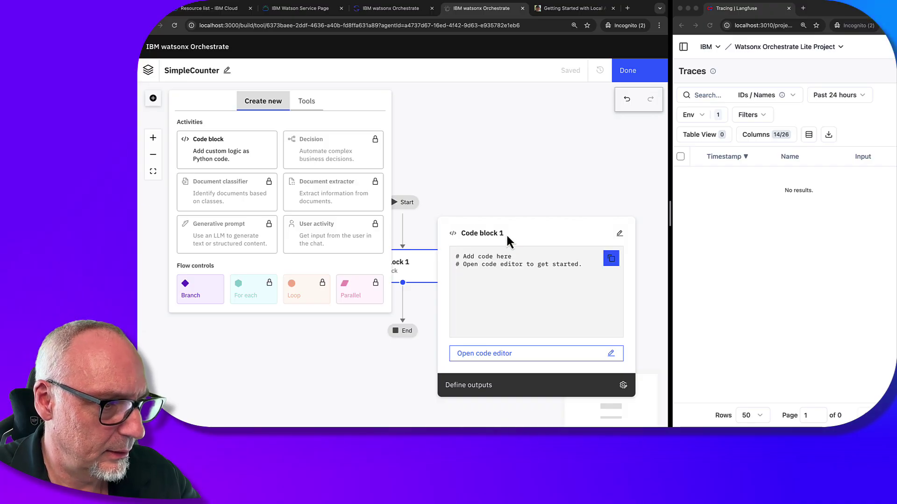
{"action": "left_click", "coordinate": [621, 232]}
{"action": "left_click_drag", "start_coordinate": [528, 229], "coordinate": [462, 228]}
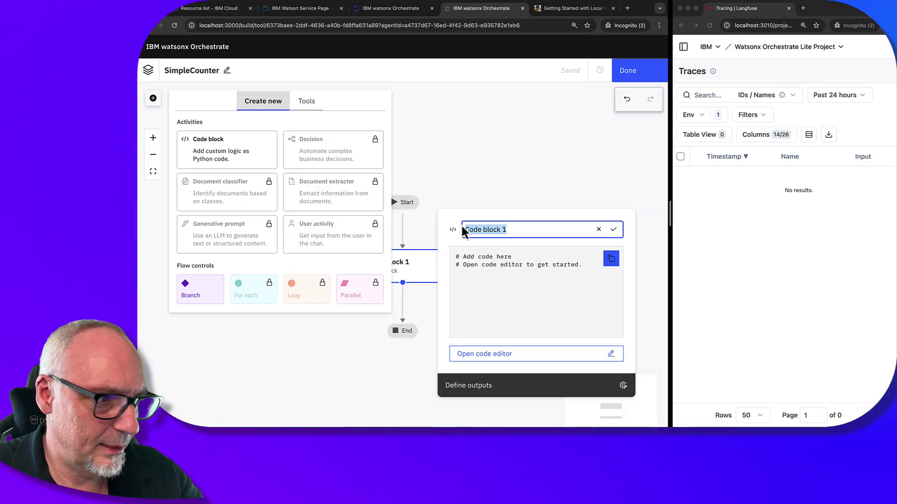
{"action": "type", "text": "Inc"}
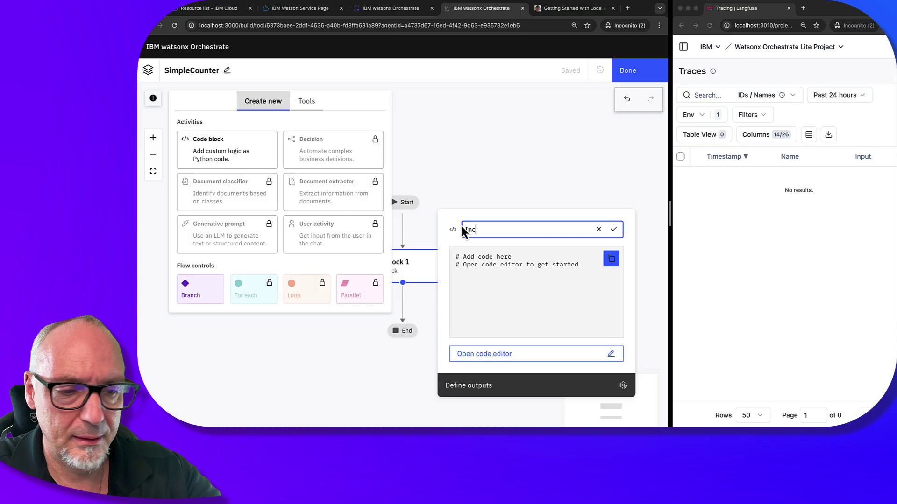
{"action": "type", "text": "rement "}
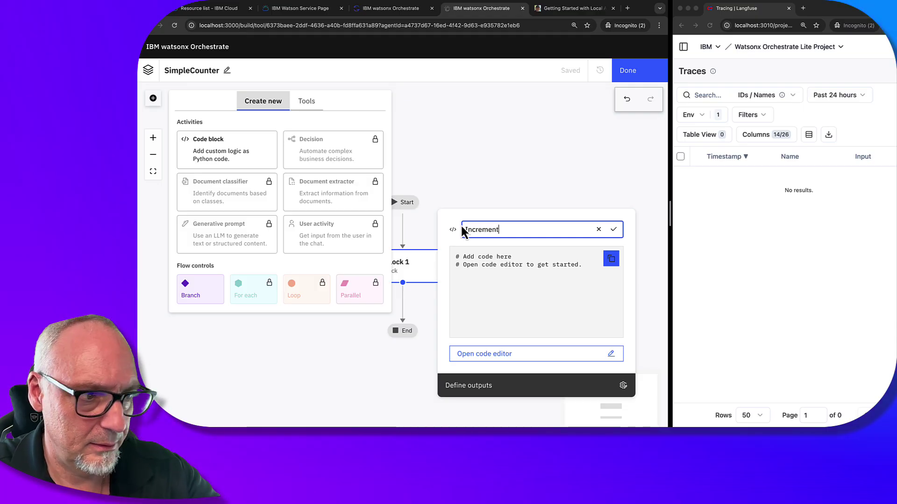
{"action": "type", "text": "co"}
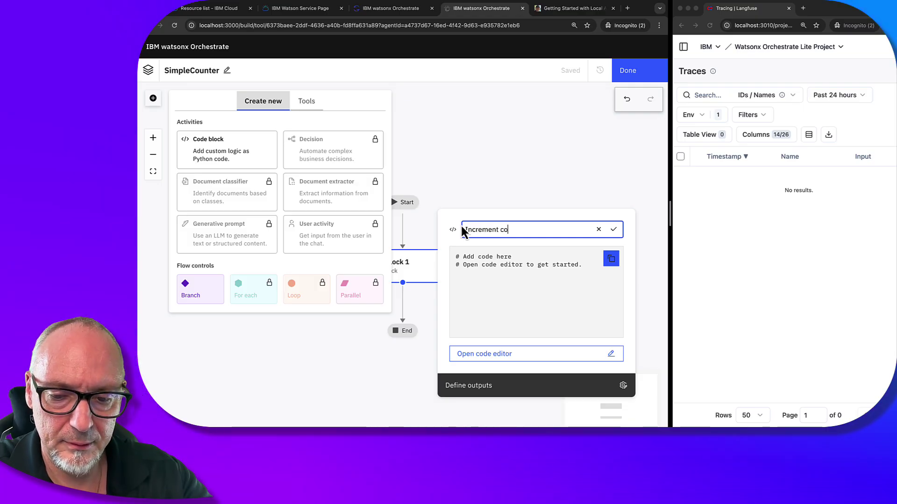
{"action": "type", "text": "unter"}
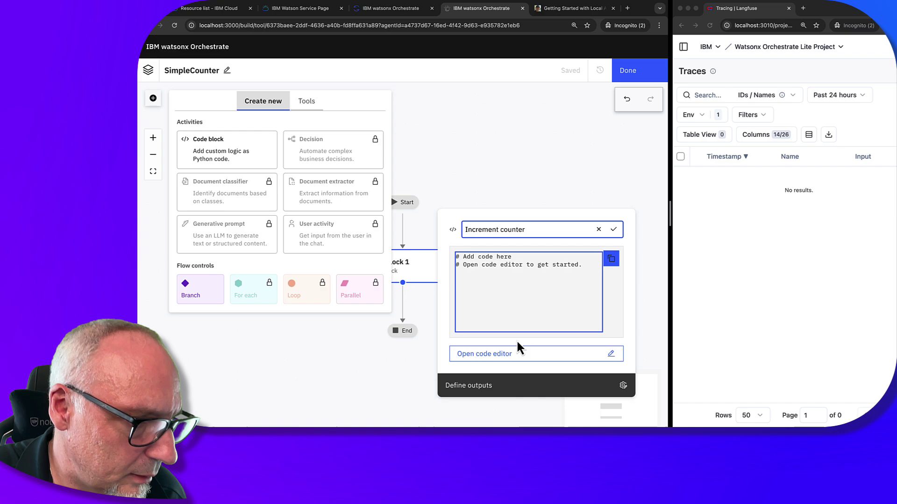
{"action": "left_click", "coordinate": [517, 360]}
Add a new output to Code block 1 named counter_output
{"action": "left_click", "coordinate": [485, 120]}
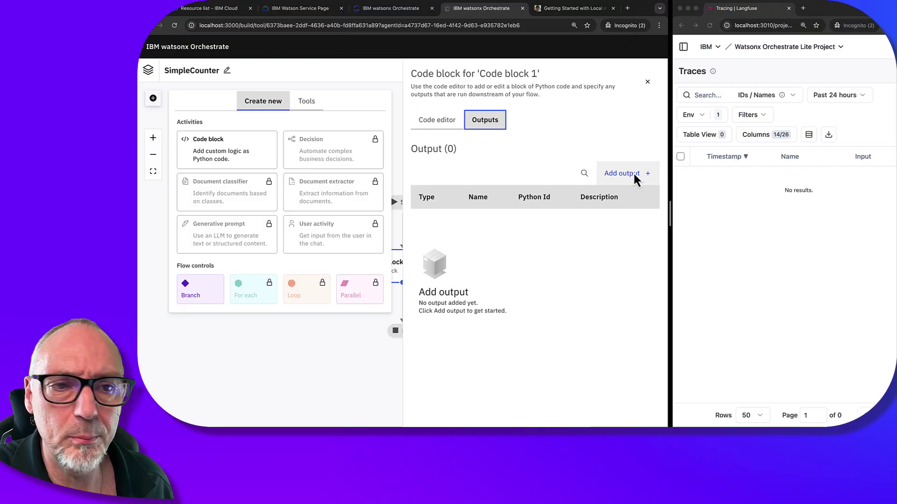
{"action": "left_click", "coordinate": [636, 178]}
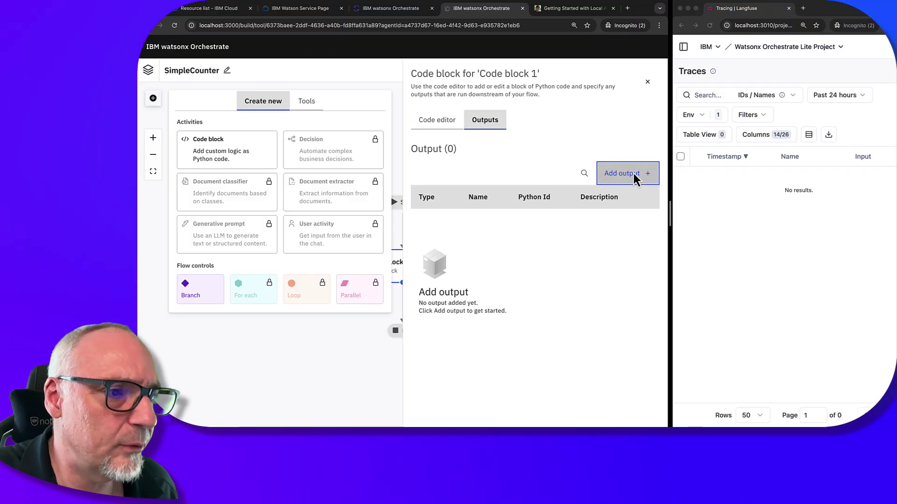
{"action": "left_click", "coordinate": [386, 165]}
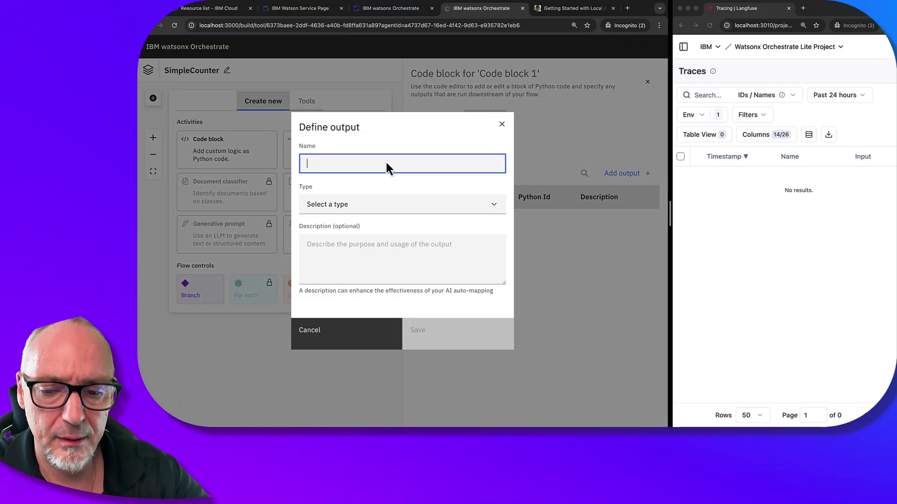
{"action": "type", "text": "cou"}
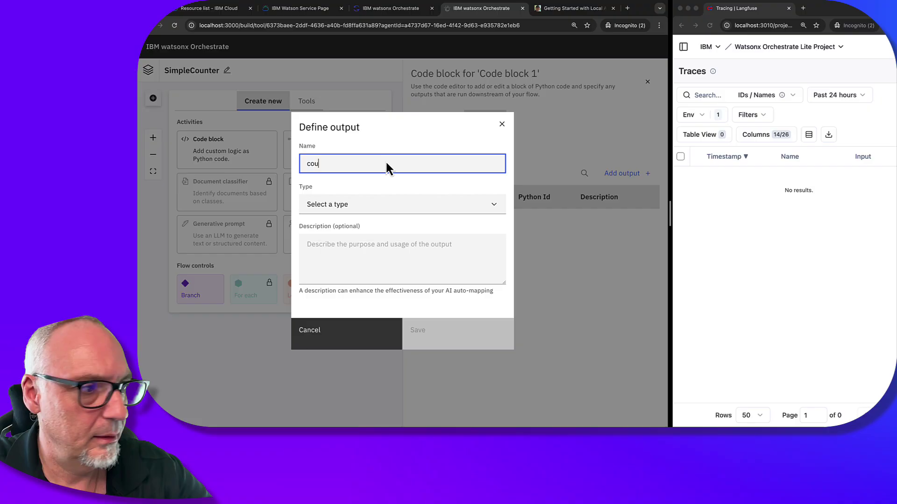
{"action": "type", "text": "nter_v"}
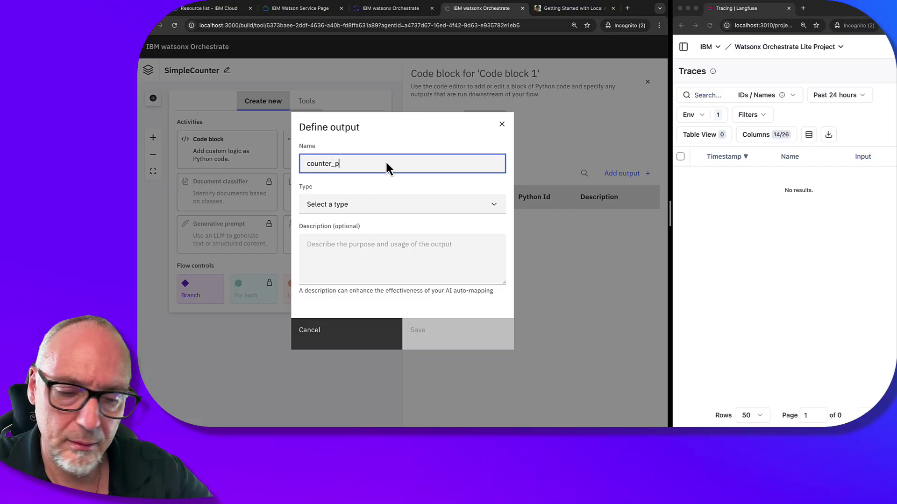
{"action": "key", "text": "BackSpace"}
{"action": "type", "text": "out"}
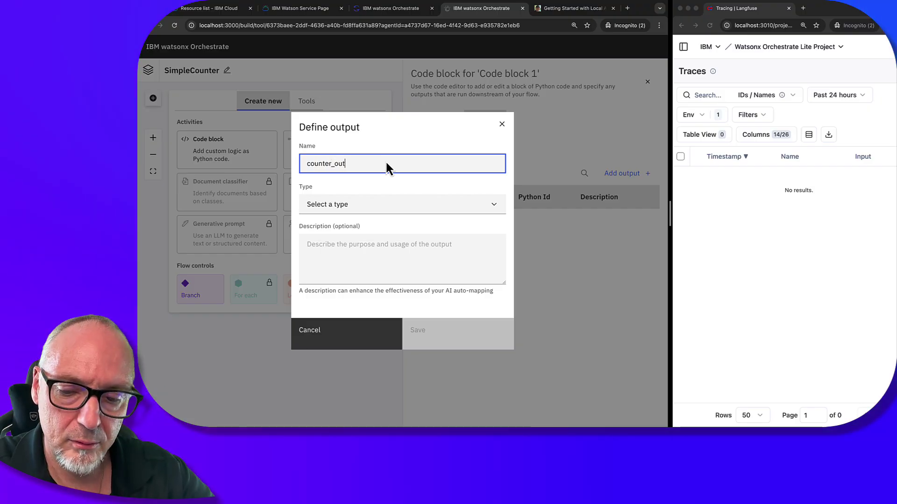
{"action": "type", "text": "put"}
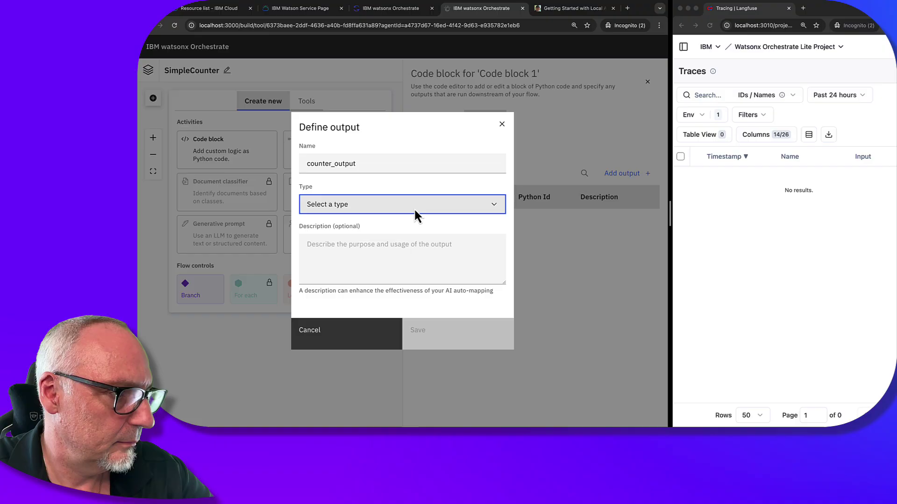
Make counter_output an Integer, reuse its name as the description, and save it
{"action": "left_click", "coordinate": [414, 209]}
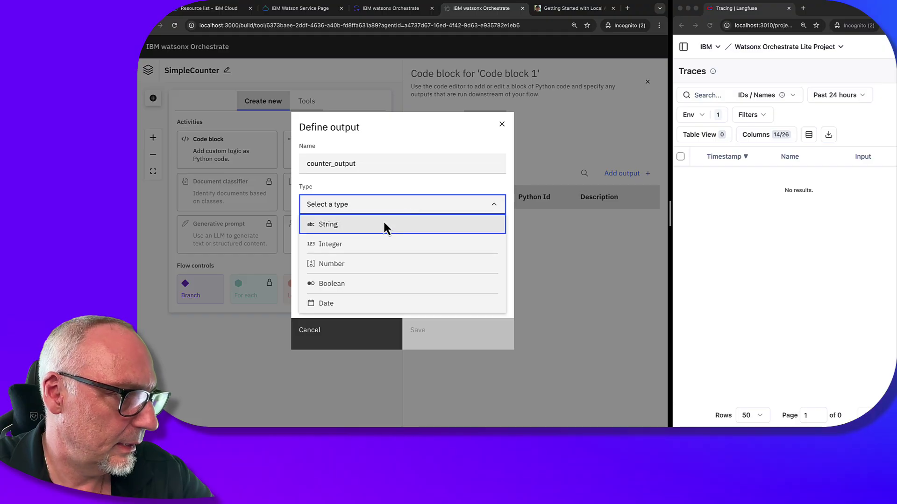
{"action": "left_click", "coordinate": [379, 248]}
{"action": "left_click", "coordinate": [379, 248]}
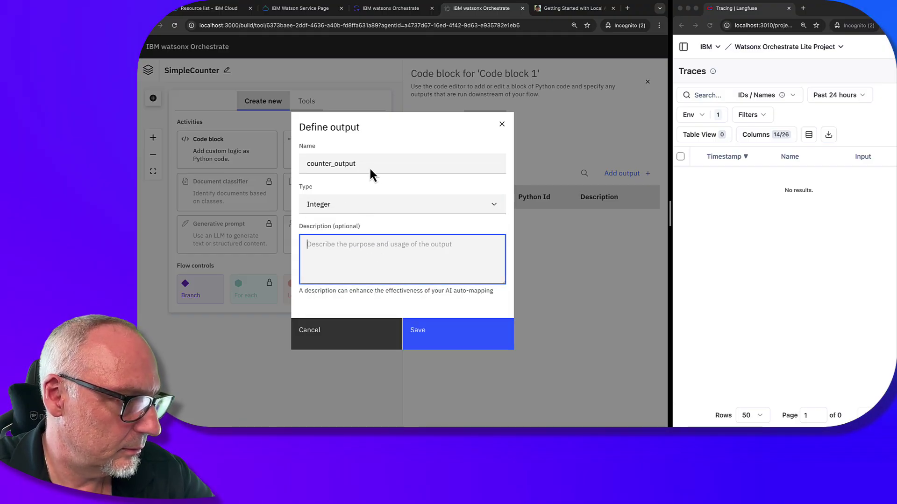
{"action": "left_click_drag", "start_coordinate": [369, 166], "coordinate": [310, 164]}
{"action": "key", "text": "super+c"}
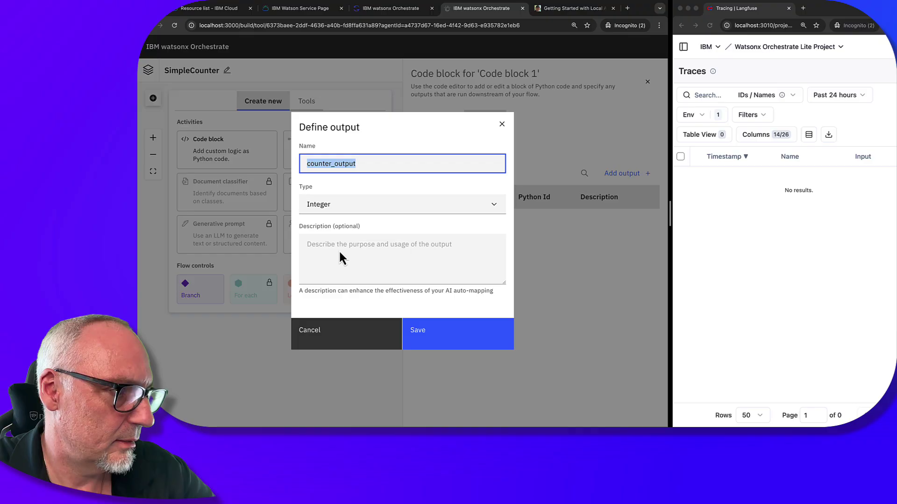
{"action": "left_click", "coordinate": [338, 246]}
{"action": "key", "text": "super+v"}
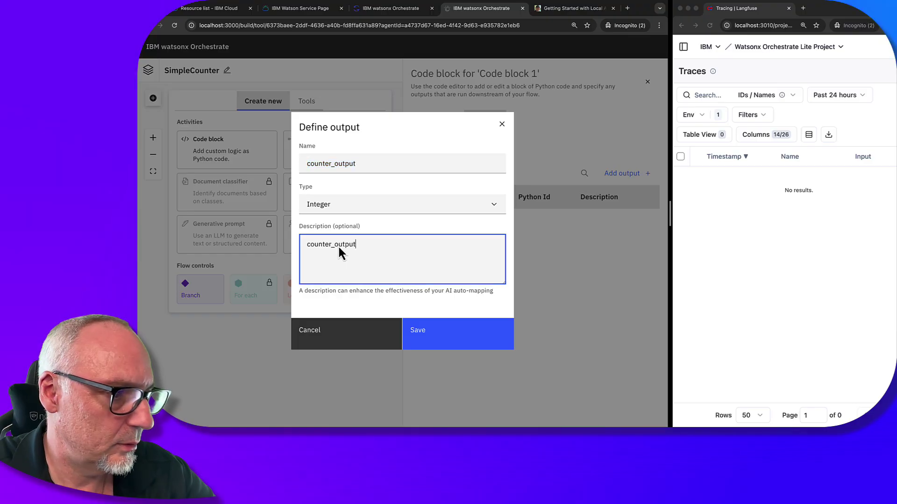
{"action": "left_click", "coordinate": [479, 342]}
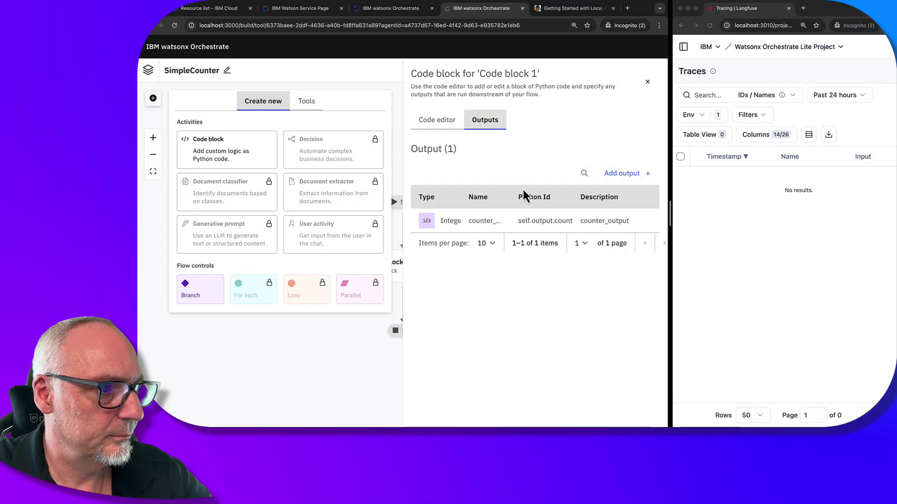
Rename the Code block 1 node on the flow canvas to 'Increment counter'
{"action": "left_click", "coordinate": [437, 121]}
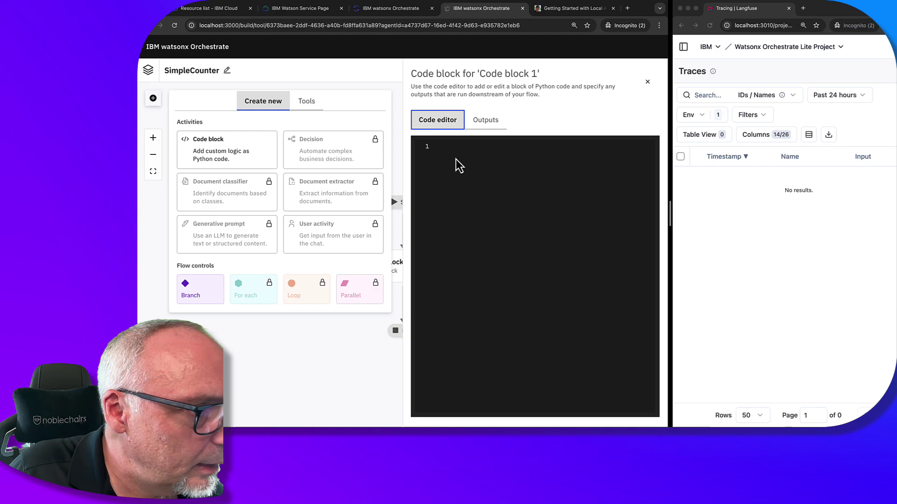
{"action": "left_click", "coordinate": [648, 82]}
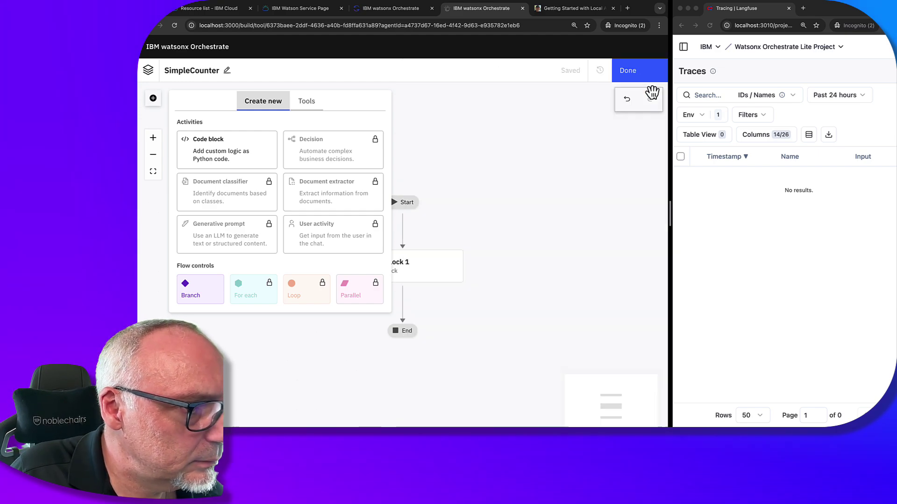
{"action": "mouse_move", "coordinate": [436, 268]}
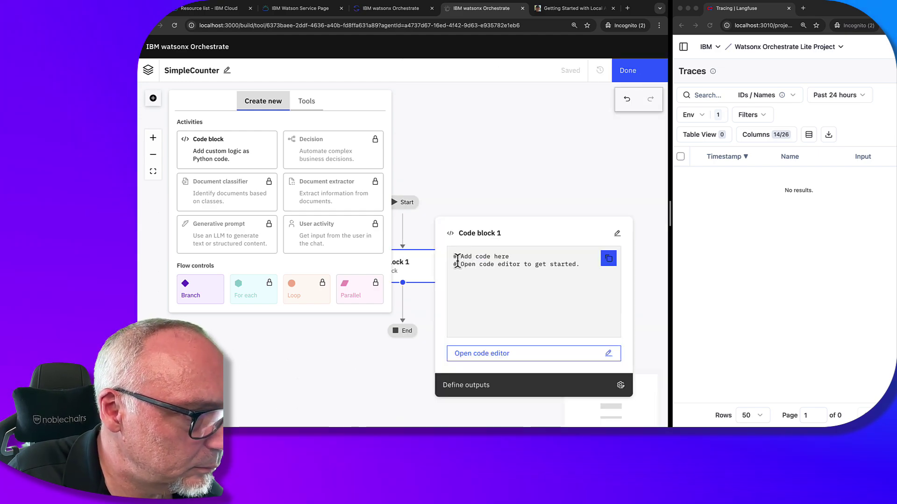
{"action": "triple_click", "coordinate": [502, 235]}
{"action": "left_click", "coordinate": [617, 234]}
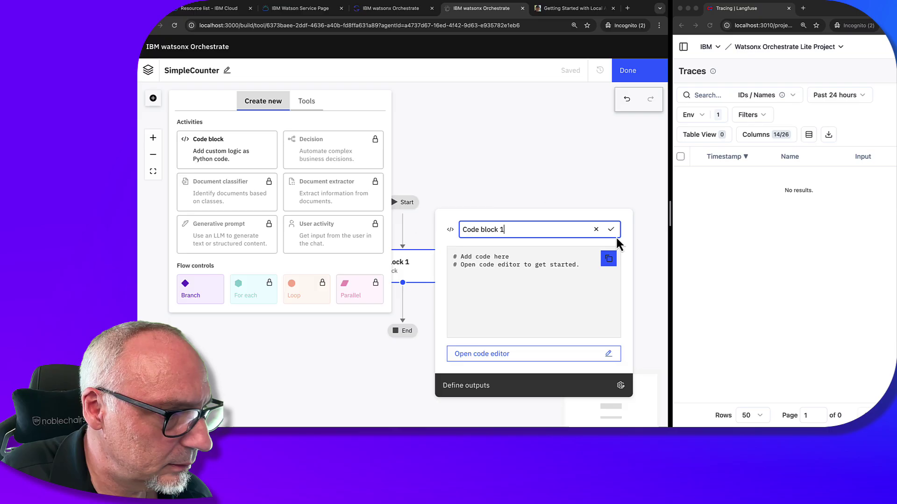
{"action": "left_click_drag", "start_coordinate": [517, 225], "coordinate": [455, 225]}
{"action": "type", "text": "In"}
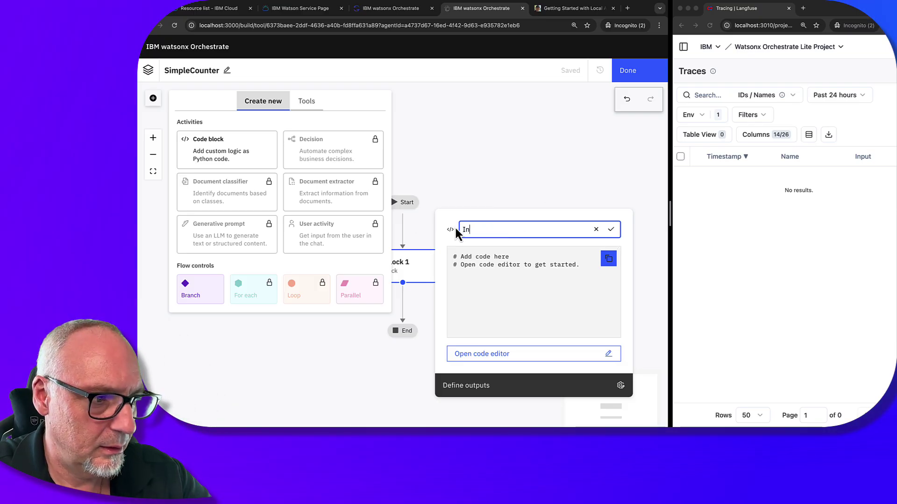
{"action": "type", "text": "crement"}
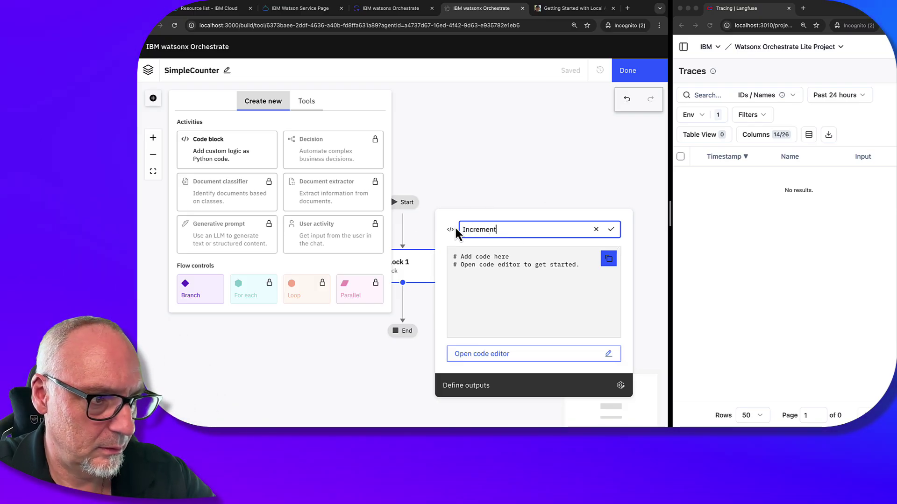
{"action": "type", "text": "counter"}
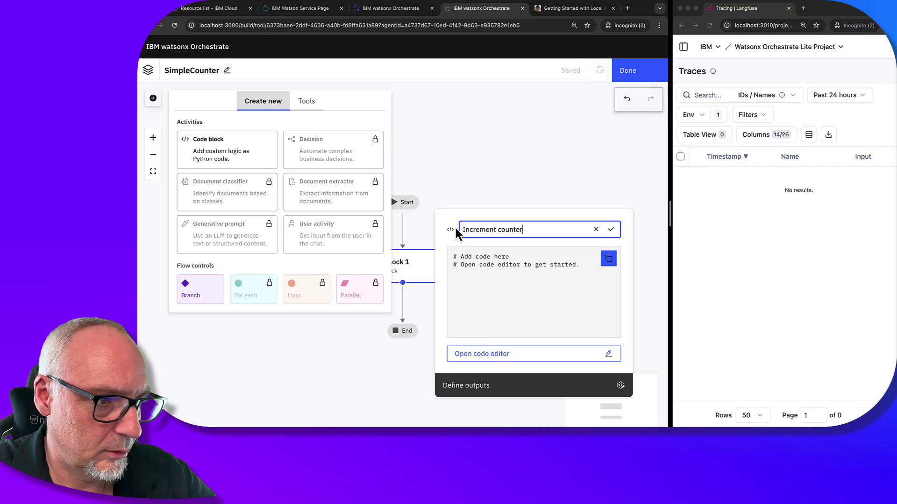
{"action": "left_click", "coordinate": [610, 230]}
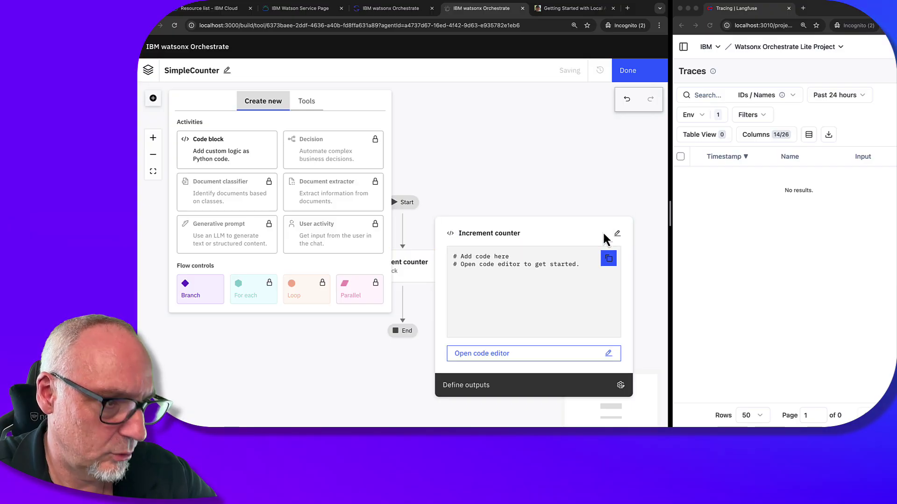
Write the code line self.output.counter_output = flow.input.counter_input + 1
{"action": "left_click", "coordinate": [533, 353]}
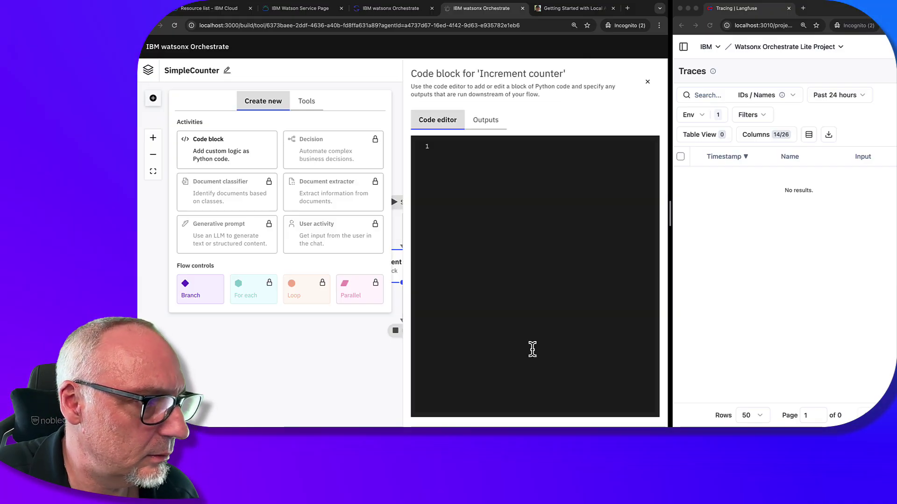
{"action": "left_click", "coordinate": [458, 143]}
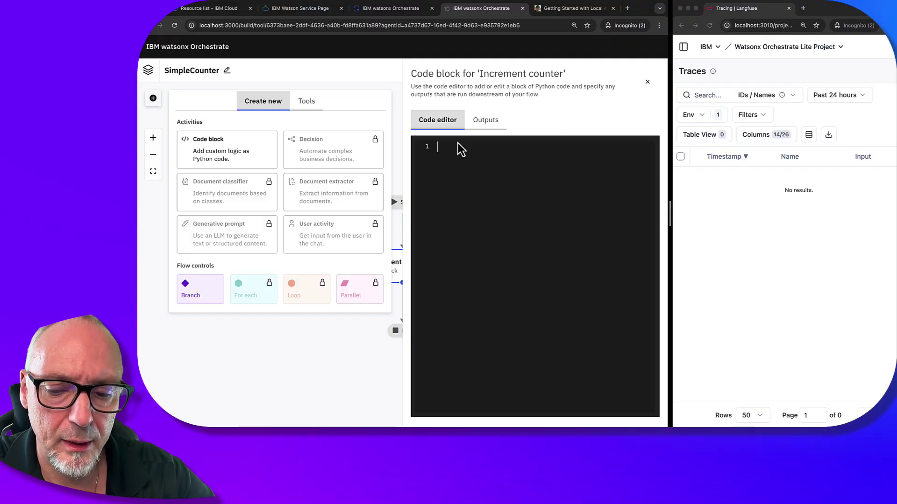
{"action": "type", "text": "s"}
{"action": "left_click", "coordinate": [500, 158]}
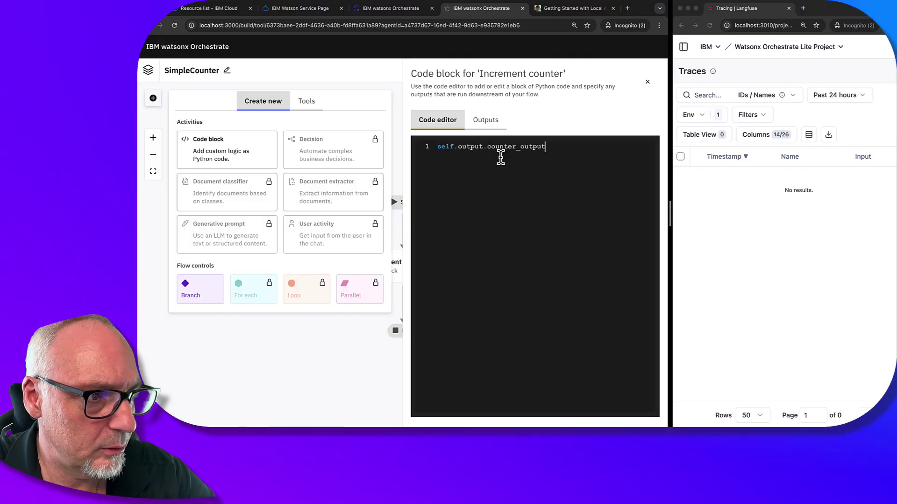
{"action": "type", "text": "= in"}
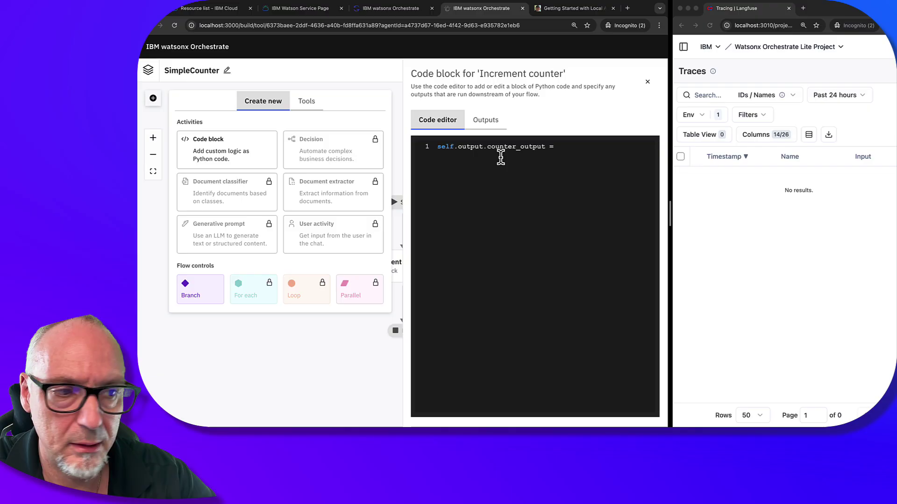
{"action": "left_click", "coordinate": [497, 200]}
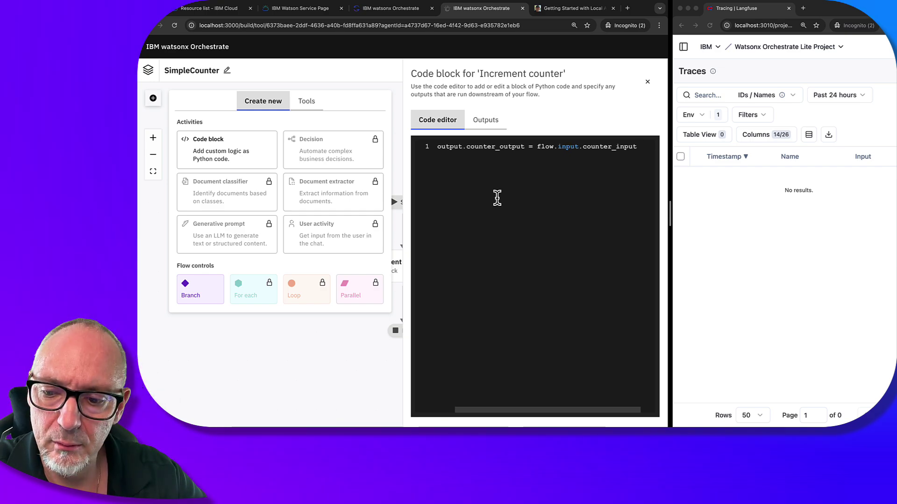
{"action": "type", "text": "+ 1"}
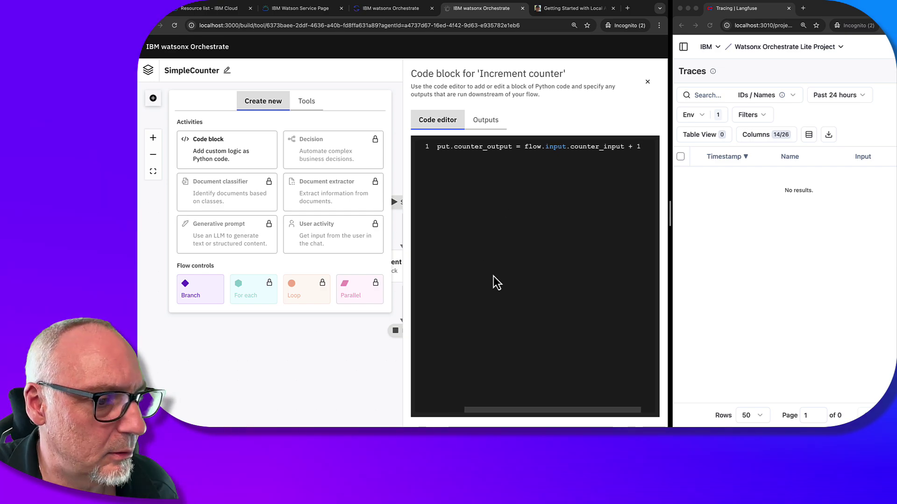
{"action": "left_click", "coordinate": [651, 82]}
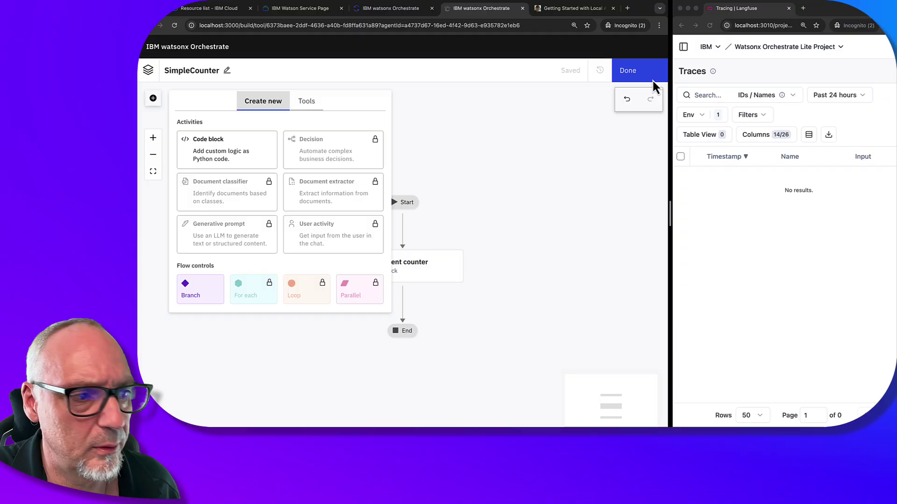
{"action": "left_click", "coordinate": [397, 332]}
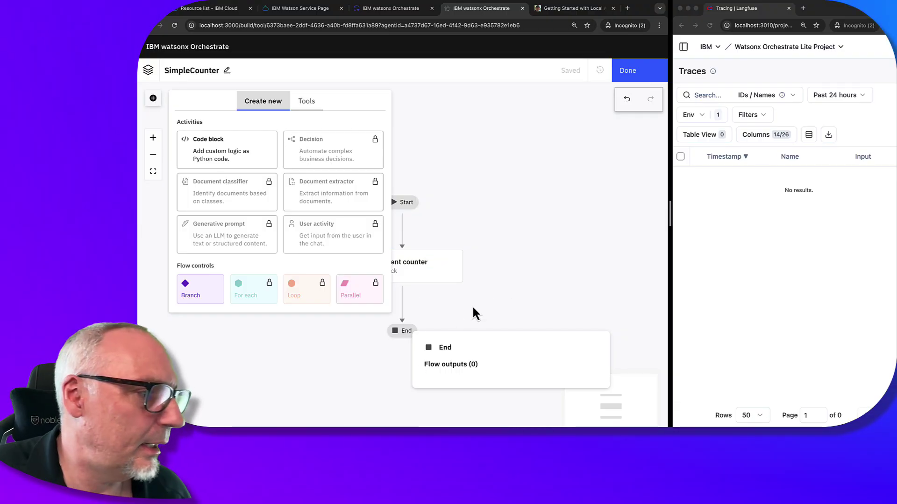
{"action": "left_click", "coordinate": [533, 286]}
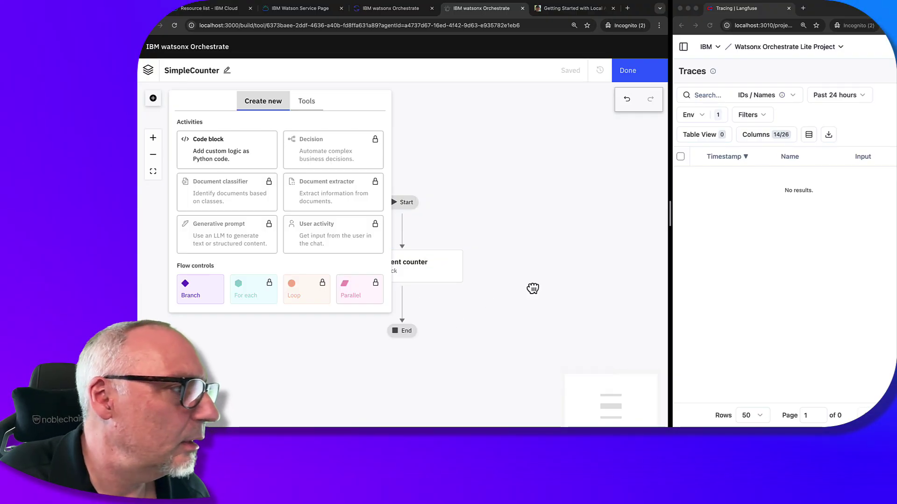
Add a new Integer output in the tool's information settings
{"action": "left_click", "coordinate": [228, 71]}
{"action": "scroll", "coordinate": [375, 316], "scroll_direction": "down", "scroll_amount": 3}
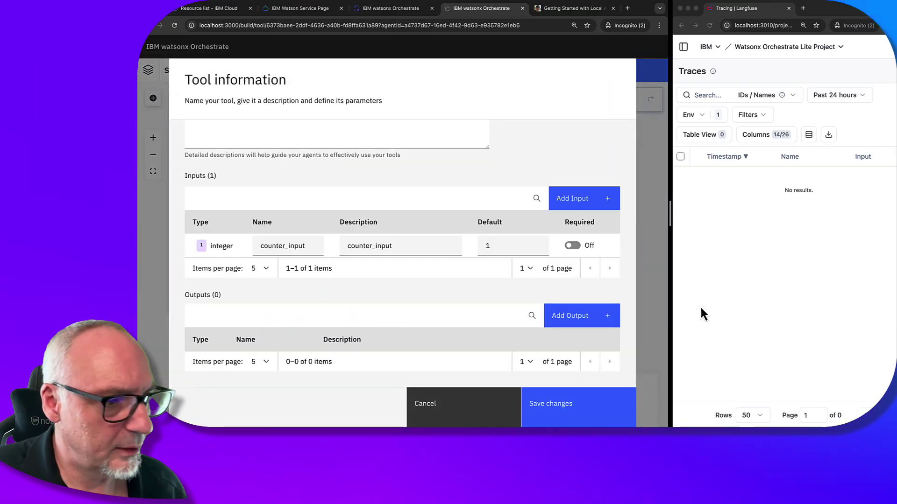
{"action": "left_click", "coordinate": [606, 322]}
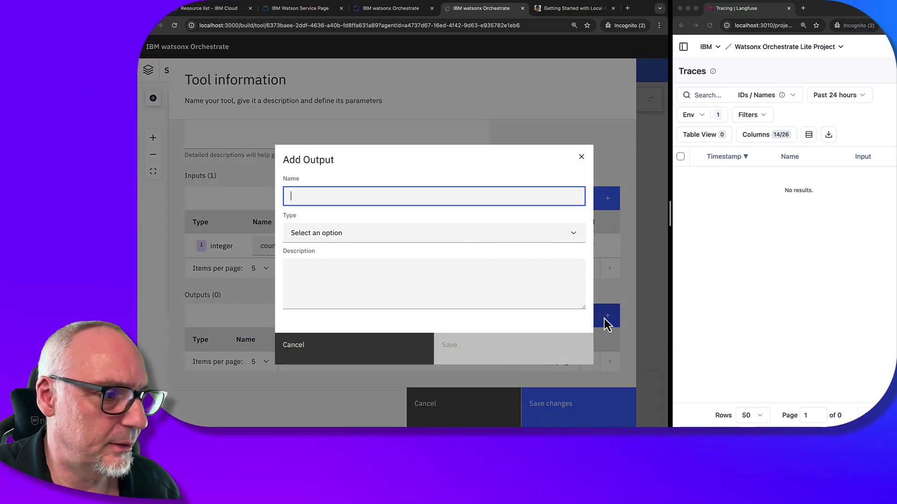
{"action": "left_click", "coordinate": [322, 237]}
{"action": "scroll", "coordinate": [342, 304], "scroll_direction": "down", "scroll_amount": 1}
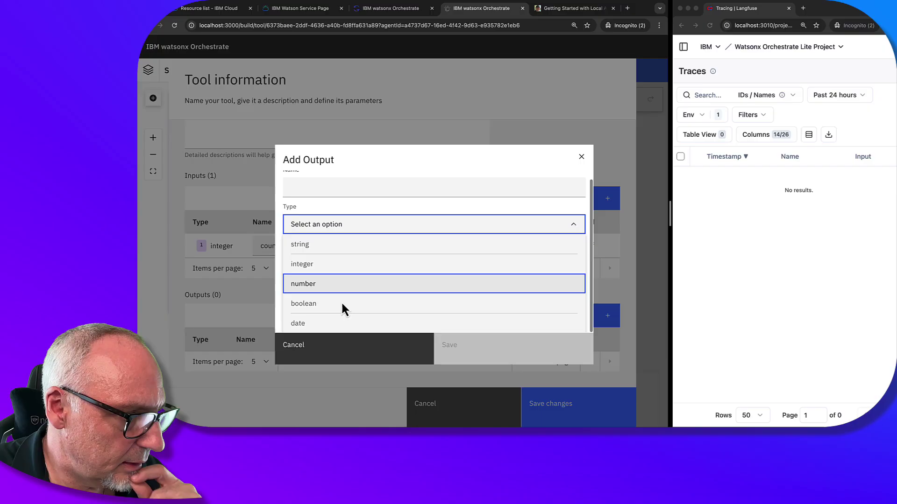
{"action": "left_click", "coordinate": [316, 265]}
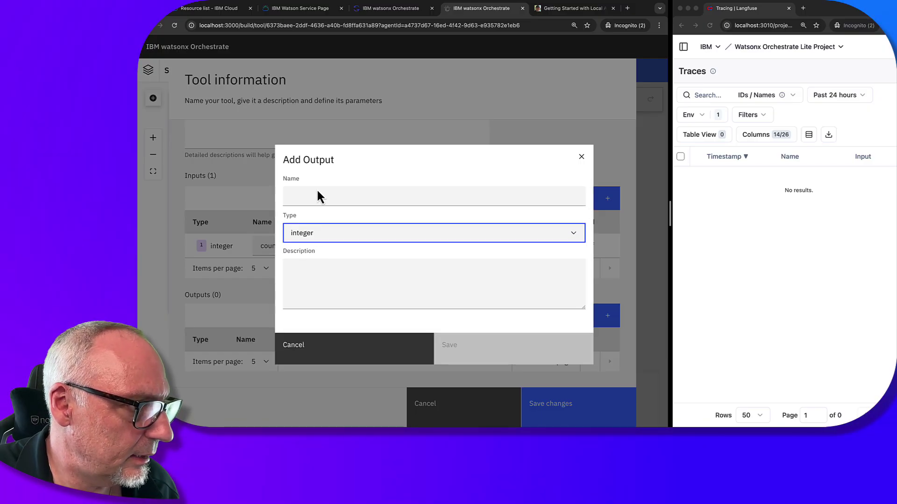
Name the tool output counter_output, give it the same description, and save the tool information
{"action": "left_click", "coordinate": [317, 193]}
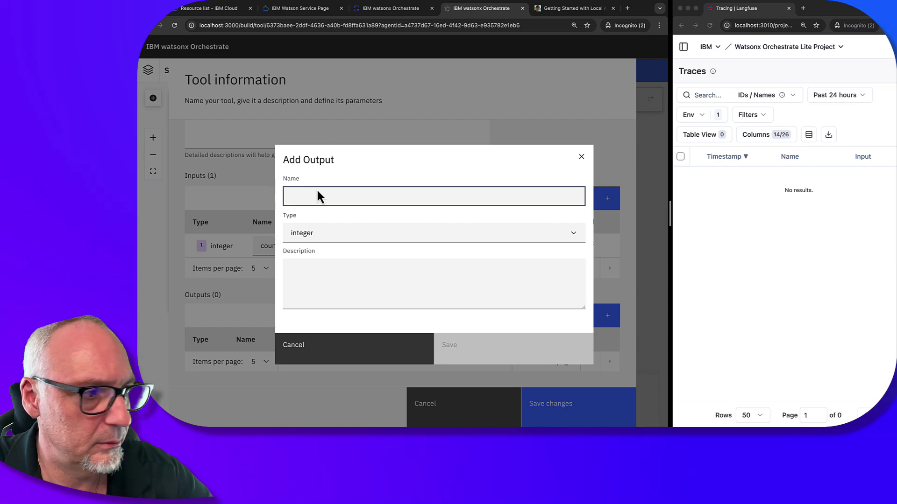
{"action": "type", "text": "counter"}
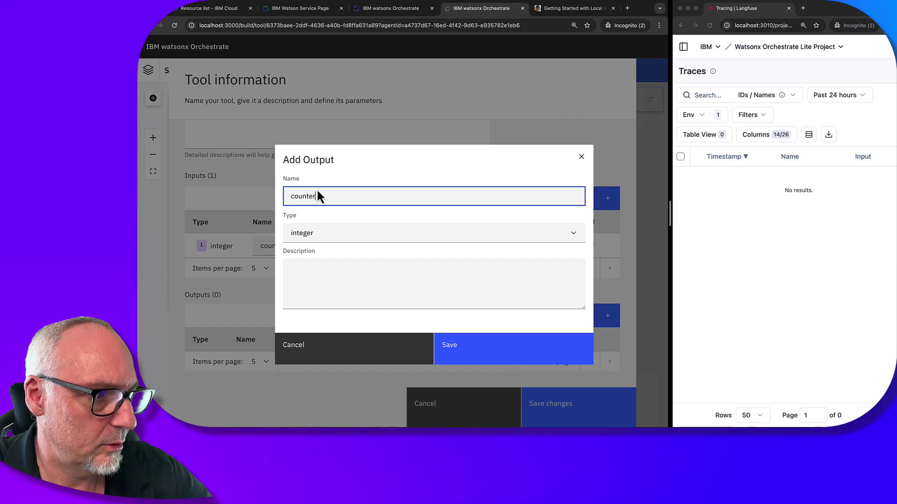
{"action": "type", "text": "_outp"}
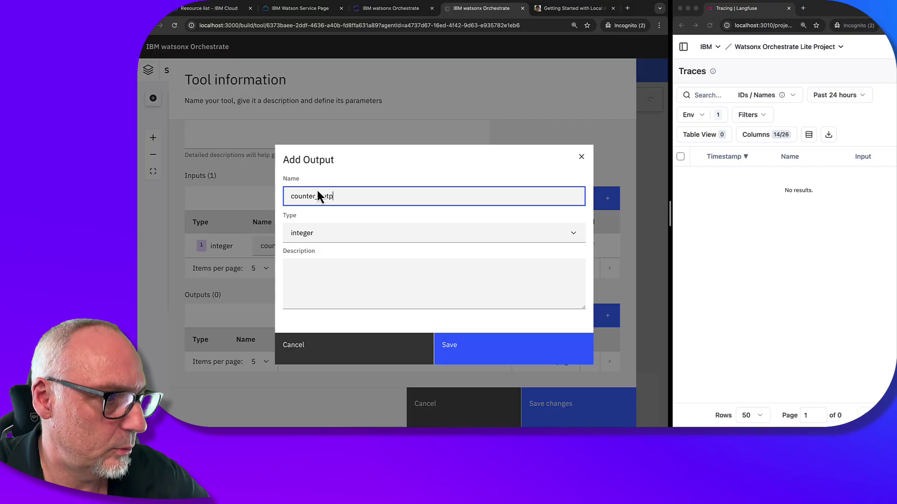
{"action": "type", "text": "ut"}
{"action": "left_click", "coordinate": [316, 274]}
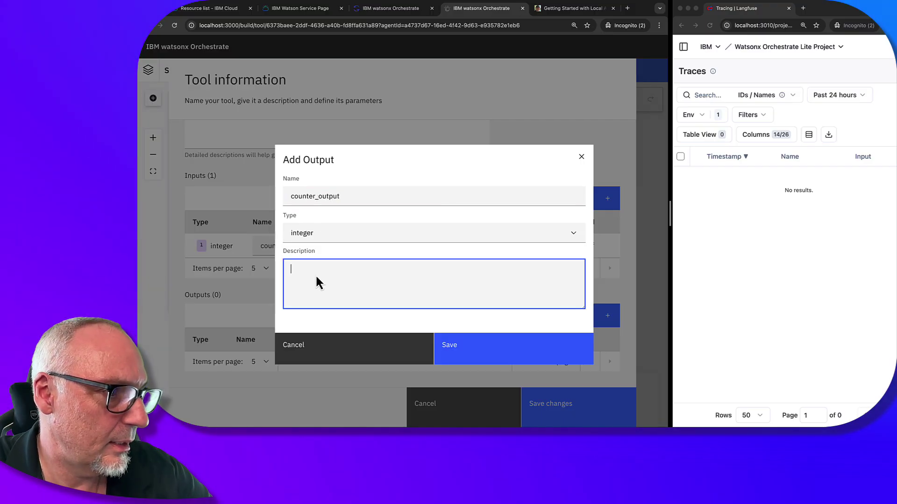
{"action": "double_click", "coordinate": [329, 198]}
{"action": "key", "text": "ctrl+c"}
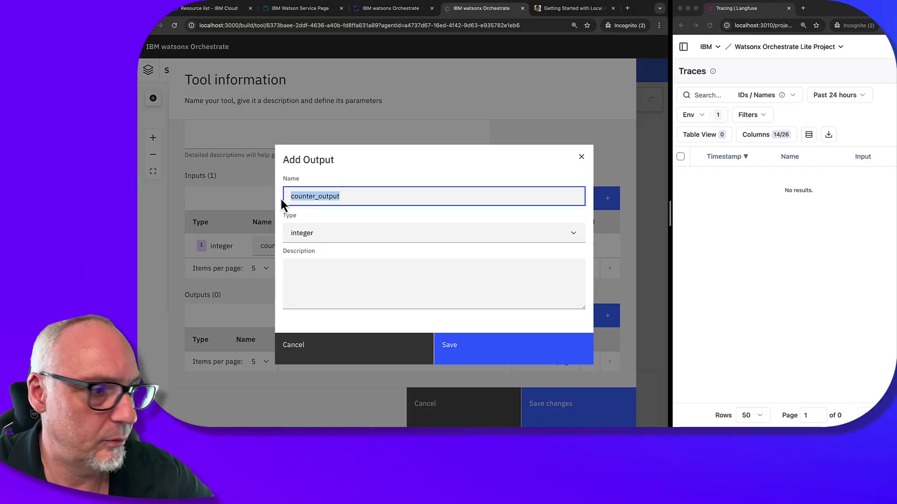
{"action": "left_click", "coordinate": [303, 271]}
{"action": "key", "text": "ctrl+v"}
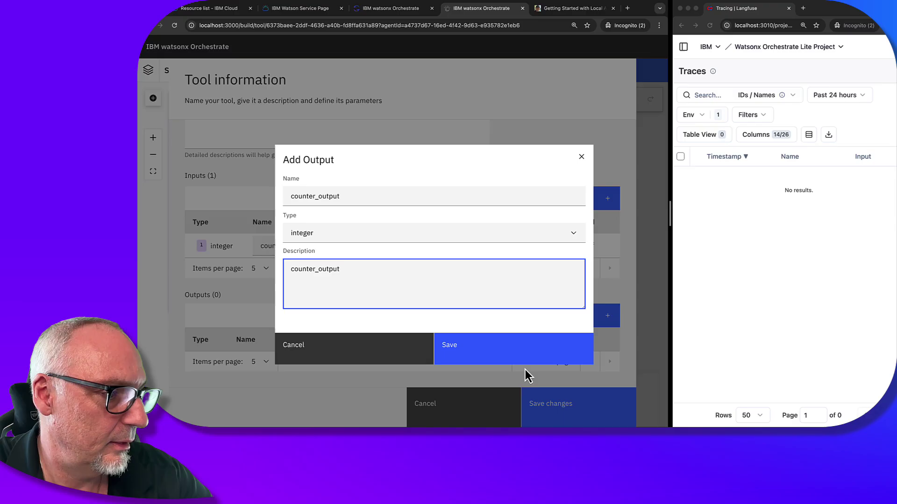
{"action": "left_click", "coordinate": [525, 355]}
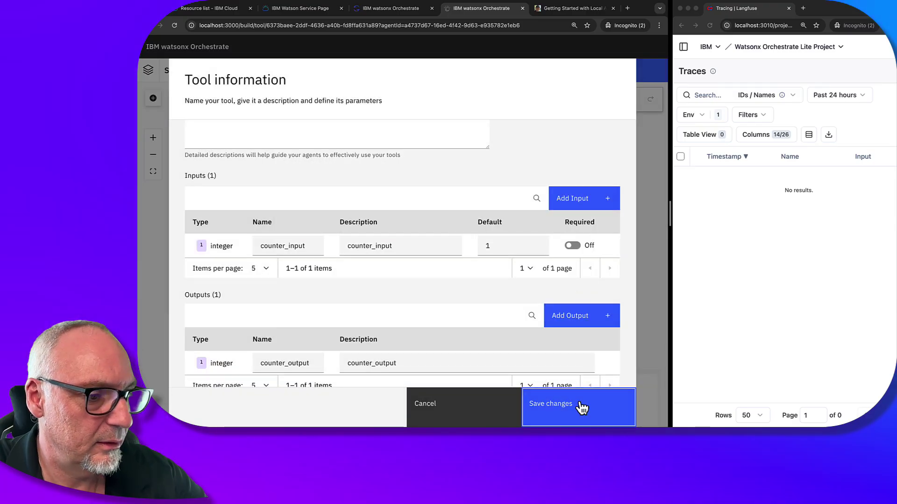
{"action": "left_click", "coordinate": [580, 406]}
{"action": "left_click", "coordinate": [452, 271]}
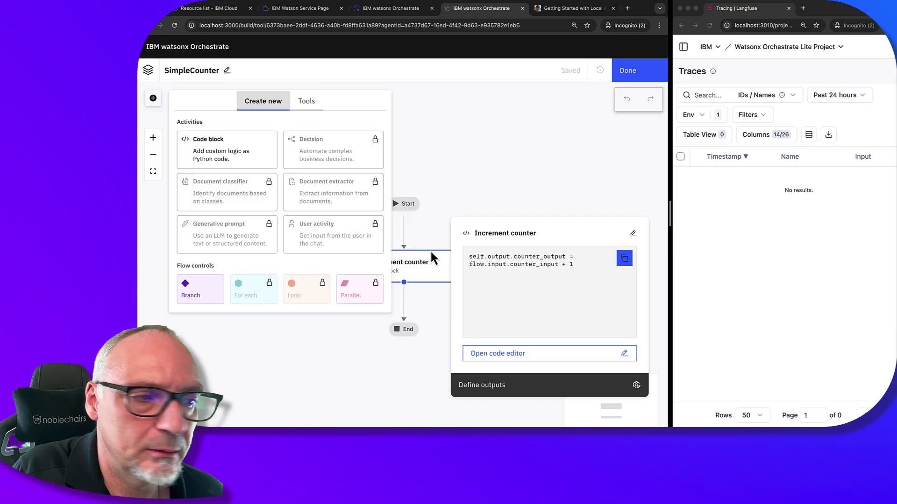
Close the Increment counter details and exit the flow editor to the SimpleCounter agent
{"action": "left_click", "coordinate": [592, 153]}
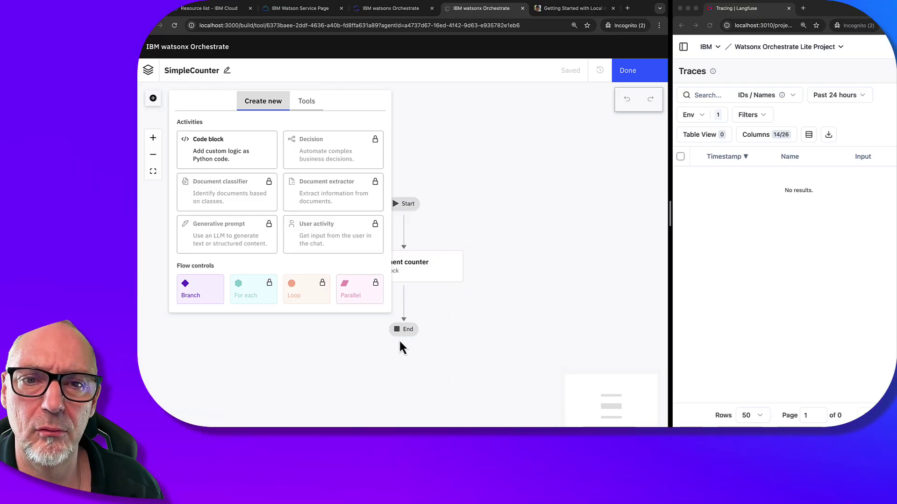
{"action": "left_click", "coordinate": [637, 72]}
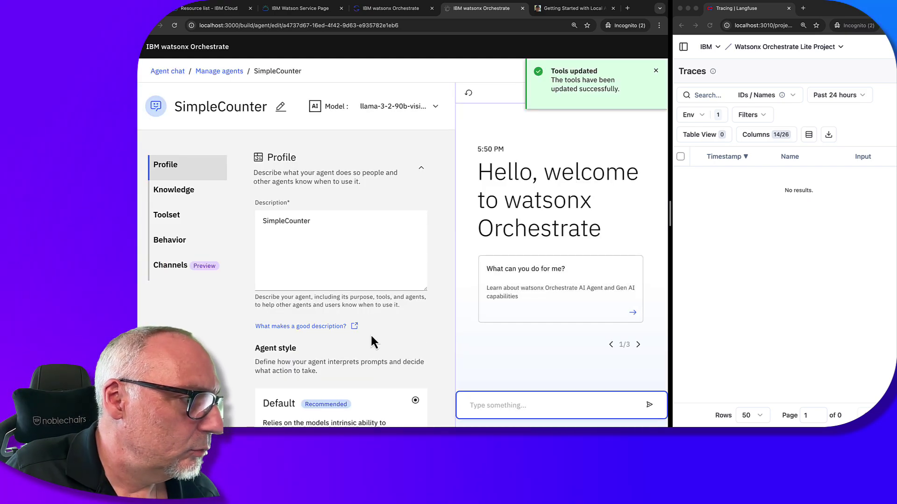
Send 'can you invrement the counter?' to SimpleCounter in the preview chat
{"action": "scroll", "coordinate": [370, 334], "scroll_direction": "down", "scroll_amount": 4}
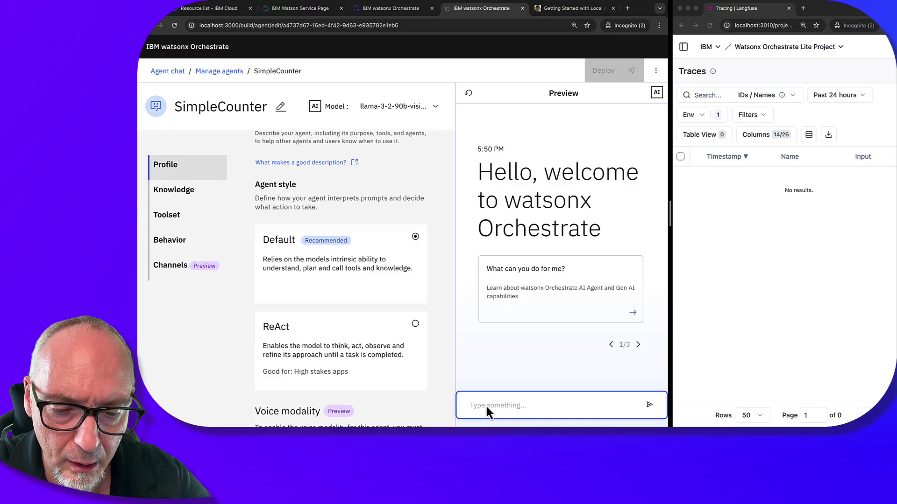
{"action": "type", "text": "c"}
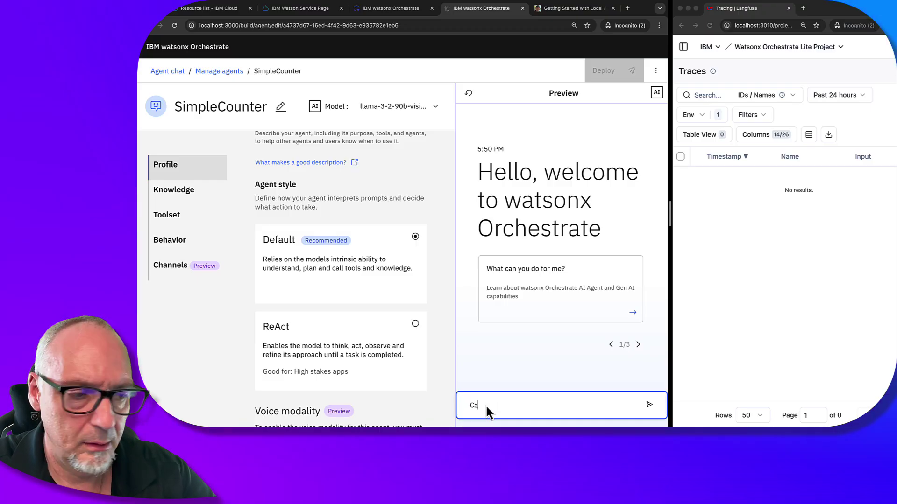
{"action": "type", "text": "an you i"}
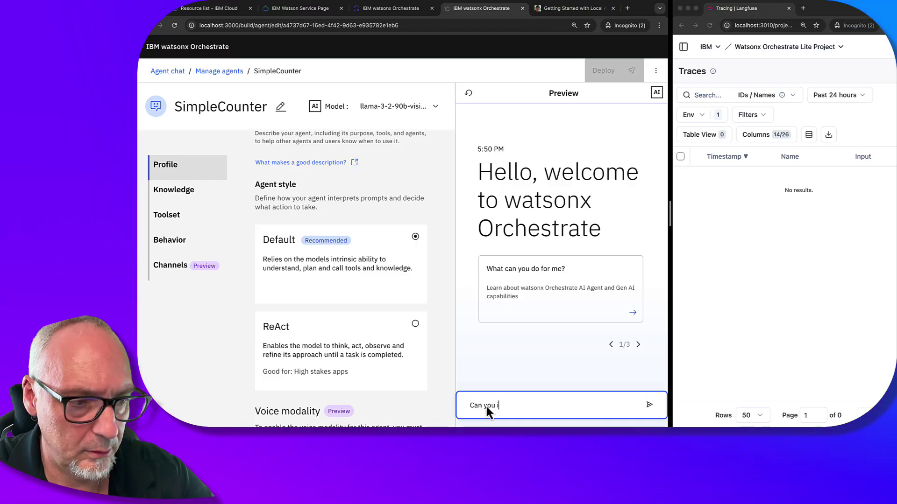
{"action": "type", "text": "nvrem"}
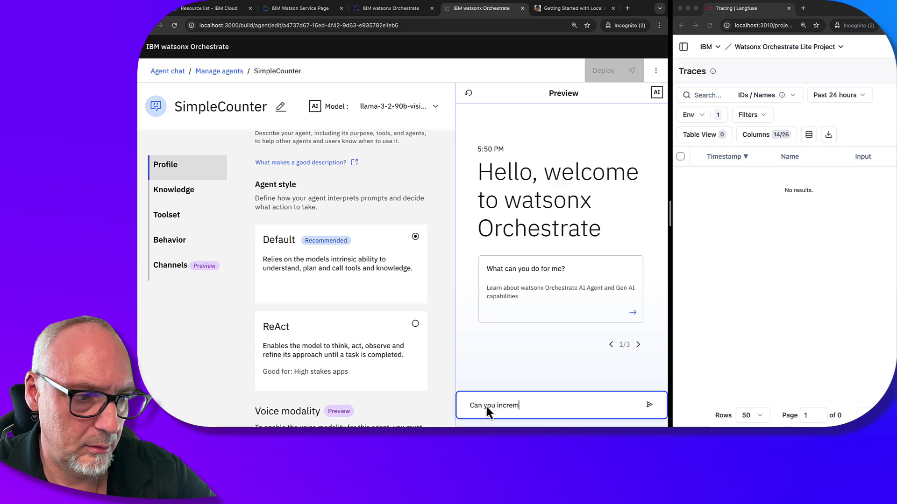
{"action": "type", "text": "ent the co"}
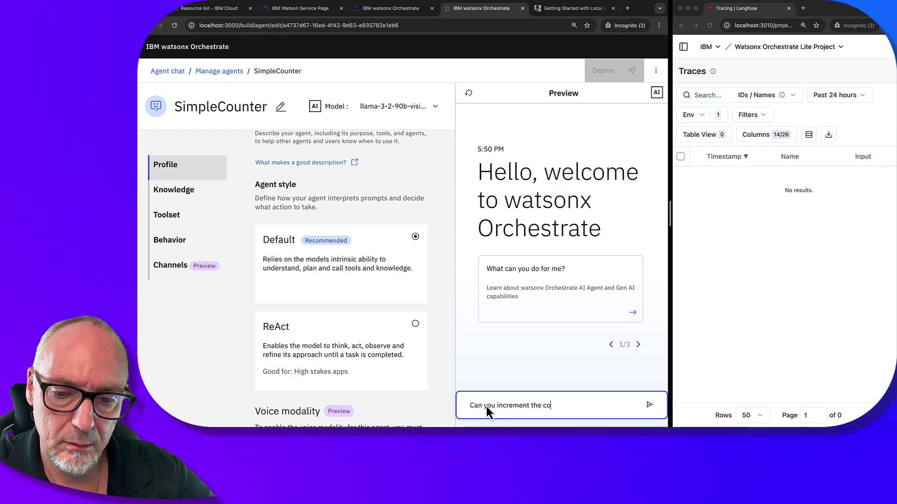
{"action": "type", "text": "unter?"}
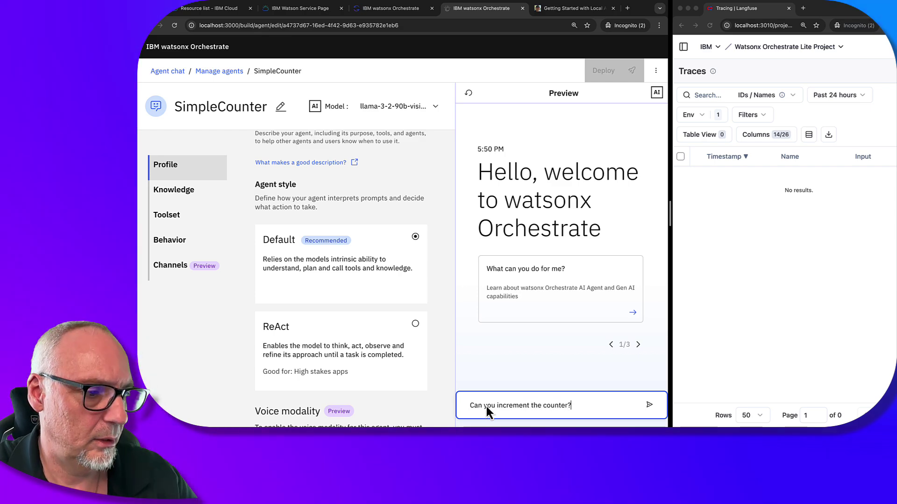
{"action": "key", "text": "Return"}
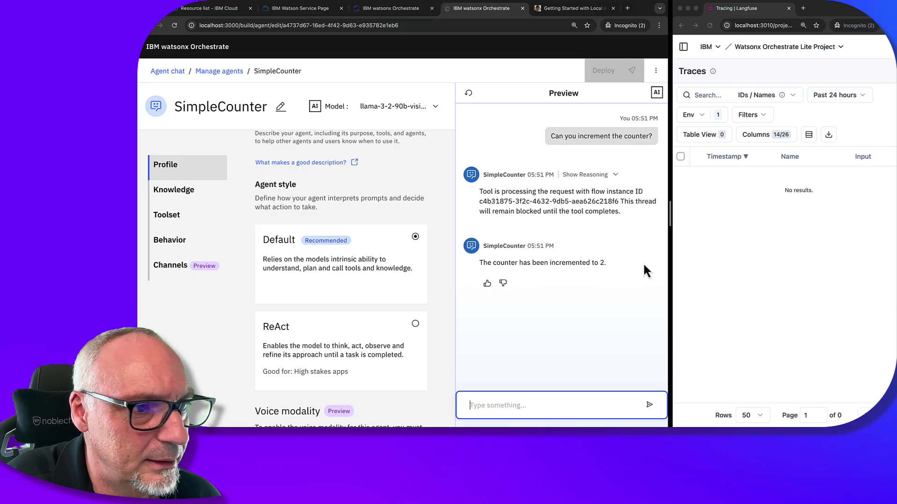
Reload the Langfuse traces page so the new runs appear, and widen the window
{"action": "left_click", "coordinate": [850, 95]}
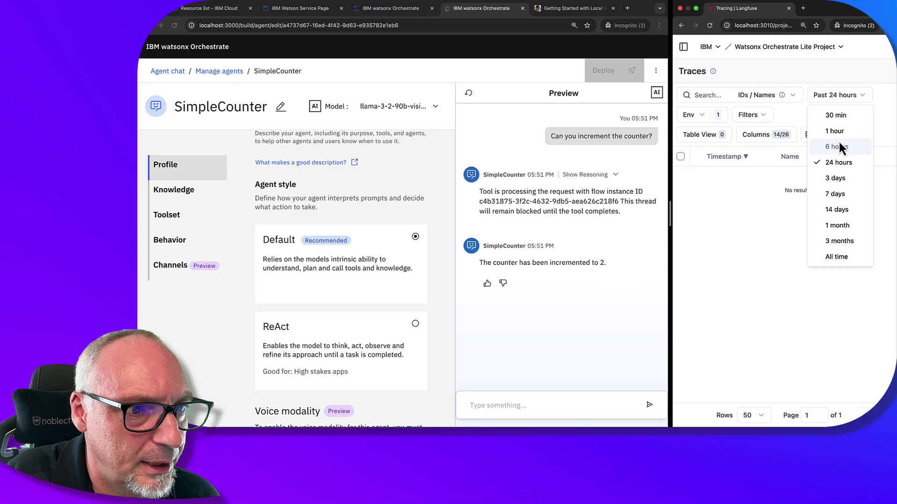
{"action": "left_click", "coordinate": [766, 26]}
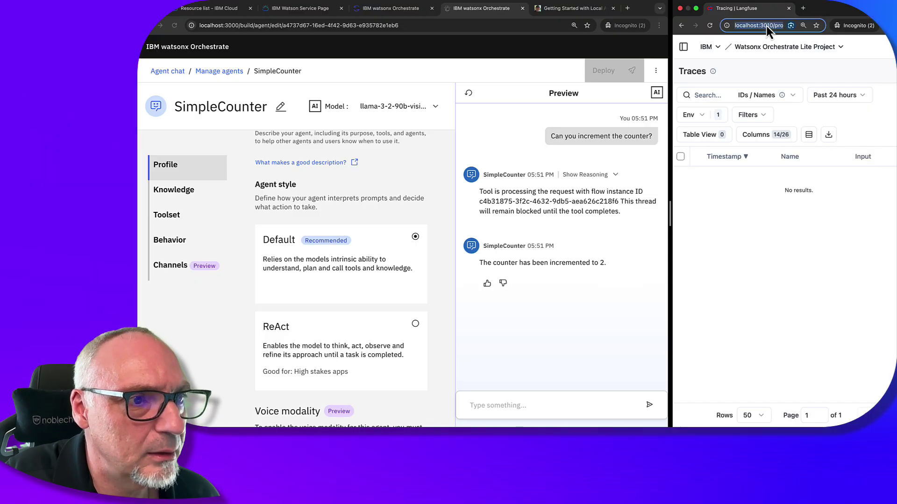
{"action": "key", "text": "Return"}
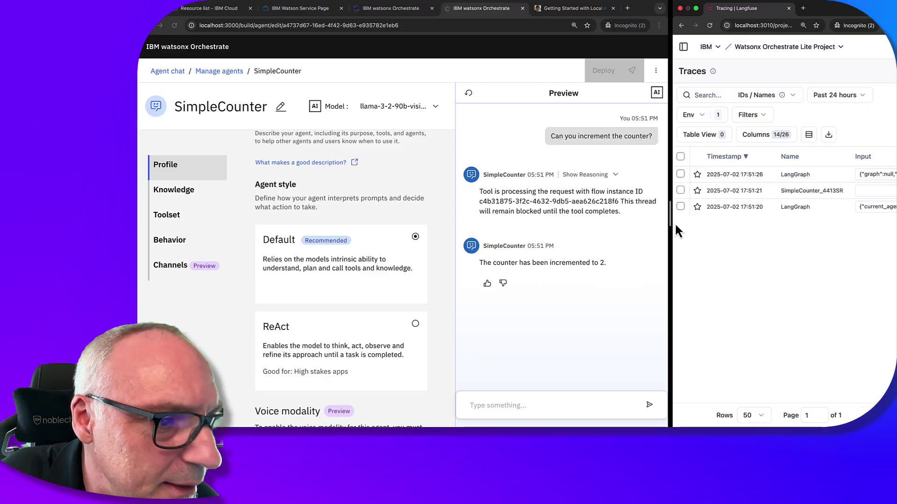
{"action": "left_click_drag", "start_coordinate": [671, 223], "coordinate": [670, 222]}
{"action": "left_click_drag", "start_coordinate": [612, 228], "coordinate": [573, 239]}
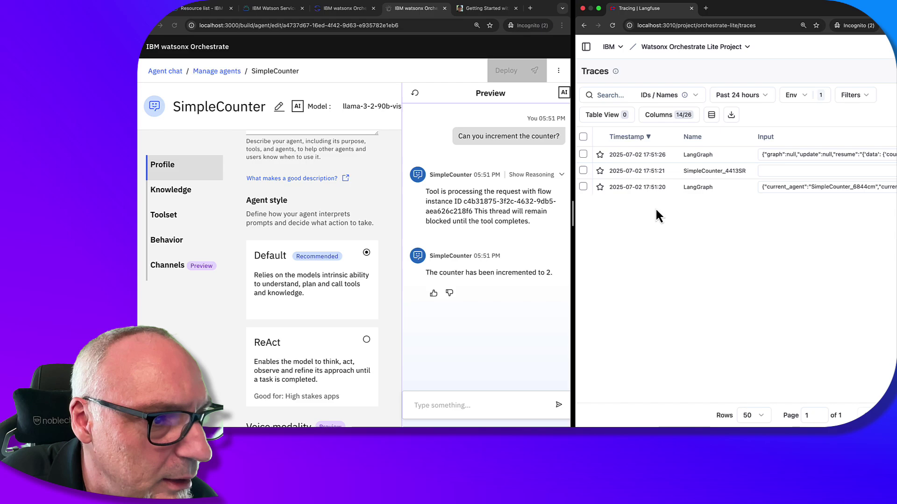
Inspect the 17:51:20 LangGraph trace's agent_style_router, agent, tools and simple_counter steps, then close it
{"action": "left_click", "coordinate": [630, 191]}
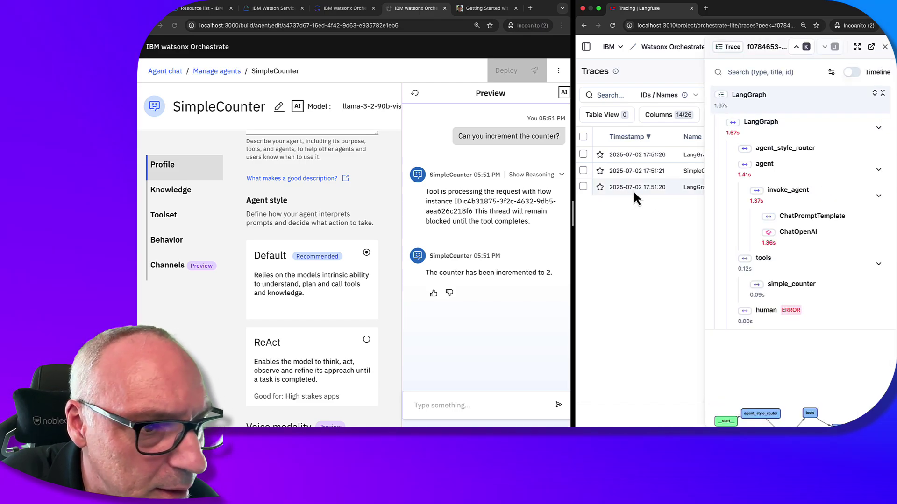
{"action": "scroll", "coordinate": [775, 326], "scroll_direction": "down", "scroll_amount": 5}
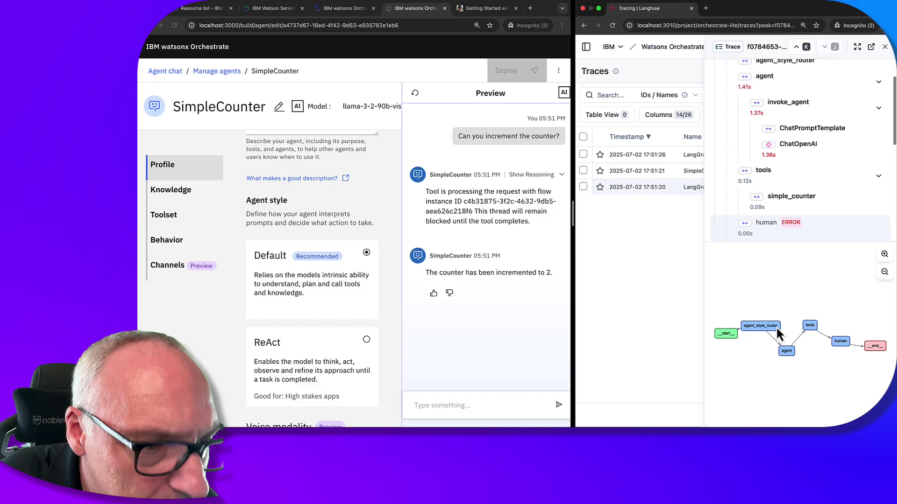
{"action": "scroll", "coordinate": [728, 281], "scroll_direction": "up", "scroll_amount": 5}
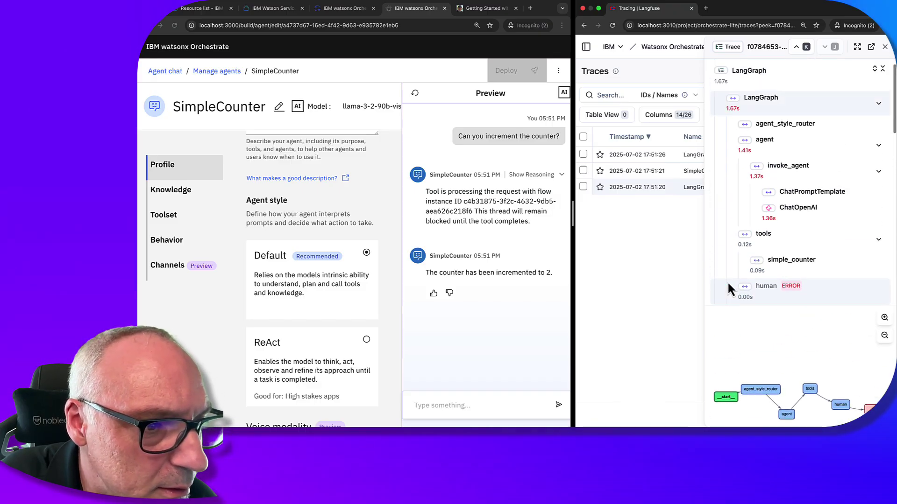
{"action": "left_click", "coordinate": [768, 418]}
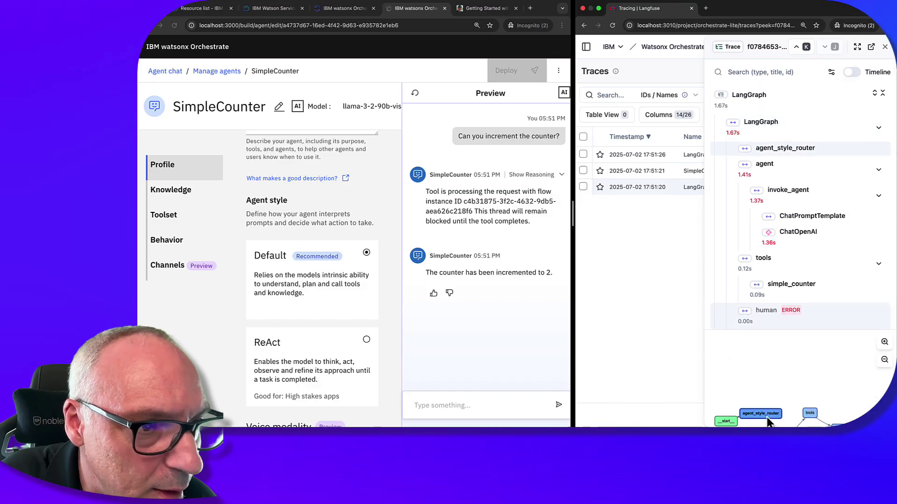
{"action": "scroll", "coordinate": [769, 411], "scroll_direction": "down", "scroll_amount": 2}
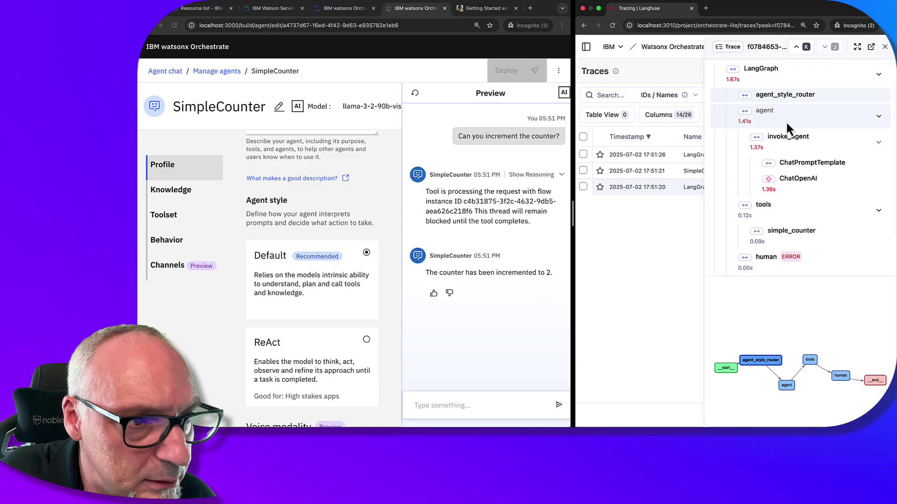
{"action": "left_click", "coordinate": [789, 385]}
{"action": "scroll", "coordinate": [791, 391], "scroll_direction": "up", "scroll_amount": 2}
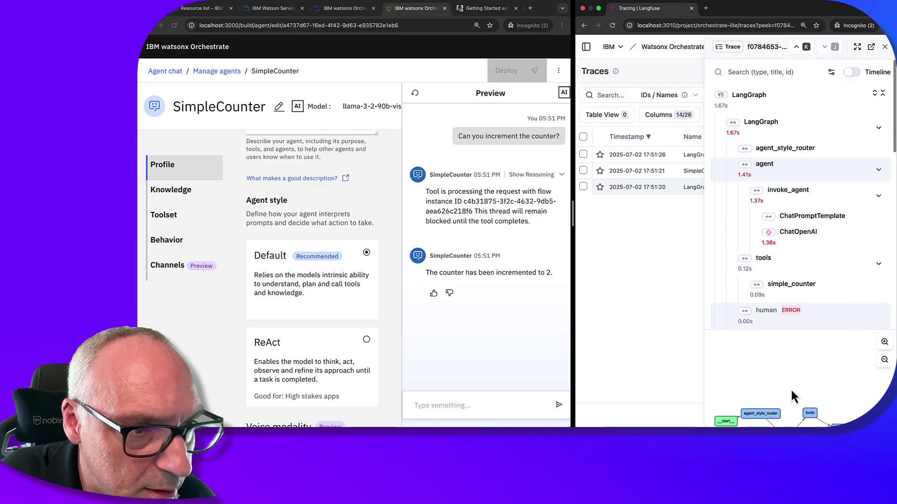
{"action": "left_click", "coordinate": [814, 413]}
{"action": "scroll", "coordinate": [814, 413], "scroll_direction": "down", "scroll_amount": 1}
{"action": "left_click", "coordinate": [787, 262]}
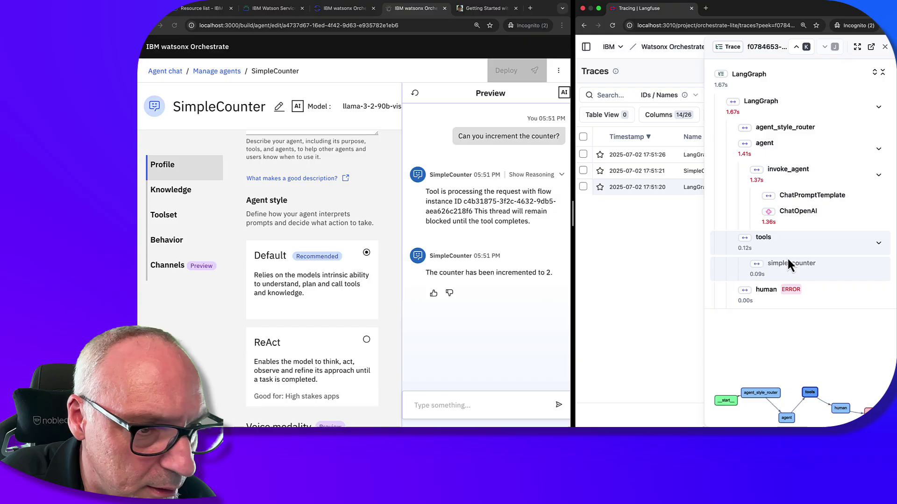
{"action": "scroll", "coordinate": [786, 268], "scroll_direction": "down", "scroll_amount": 1}
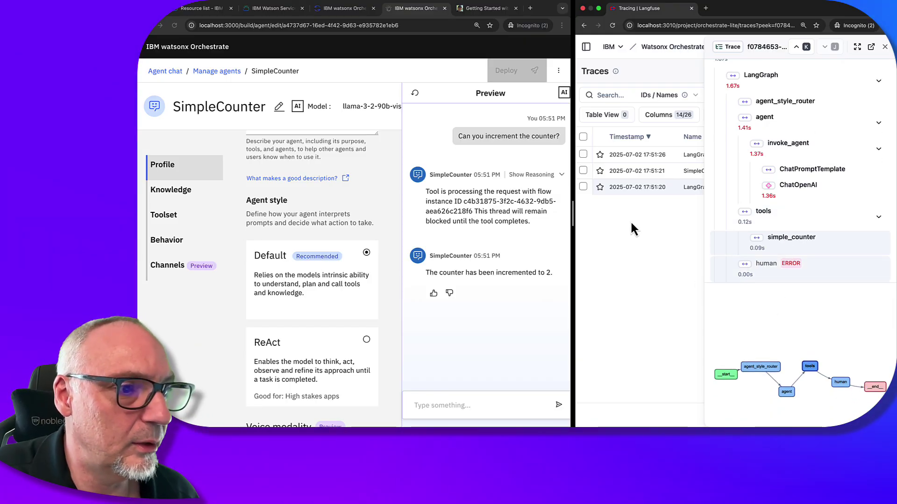
{"action": "left_click", "coordinate": [886, 49]}
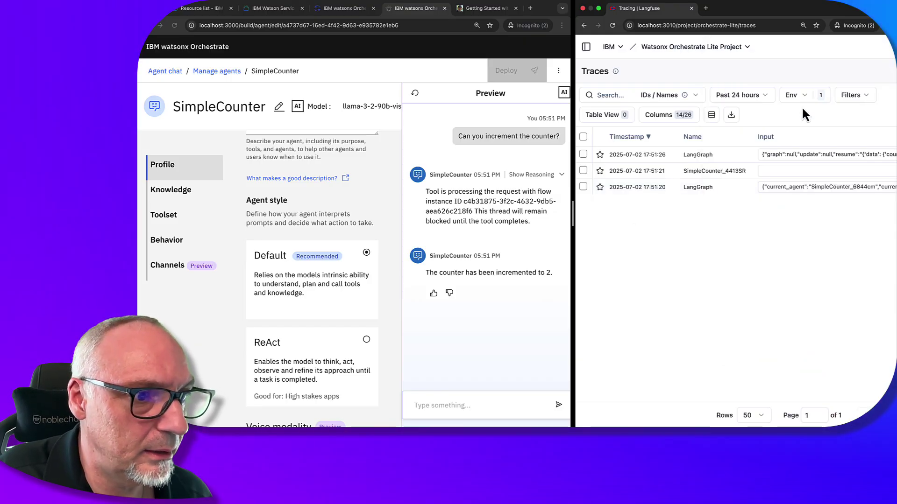
Open the SimpleCounter_4413SR trace details and switch SimpleCounter's agent style to ReAct
{"action": "double_click", "coordinate": [657, 172]}
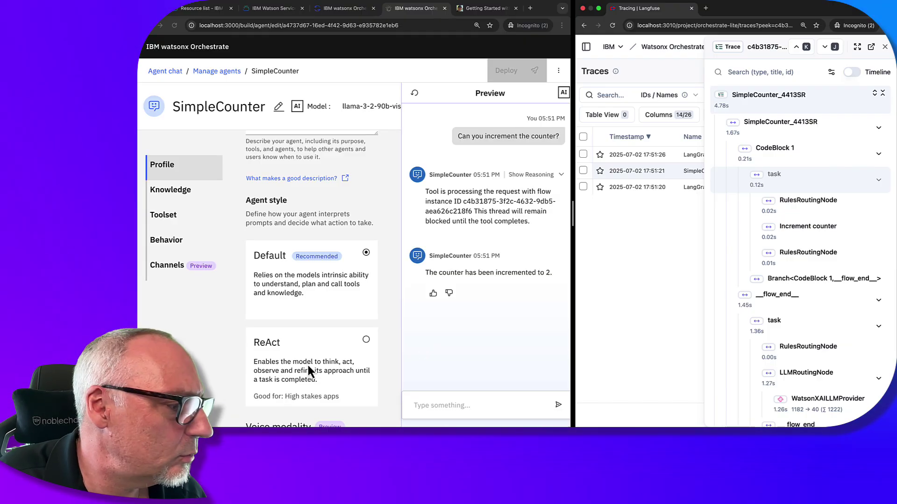
{"action": "left_click", "coordinate": [368, 340]}
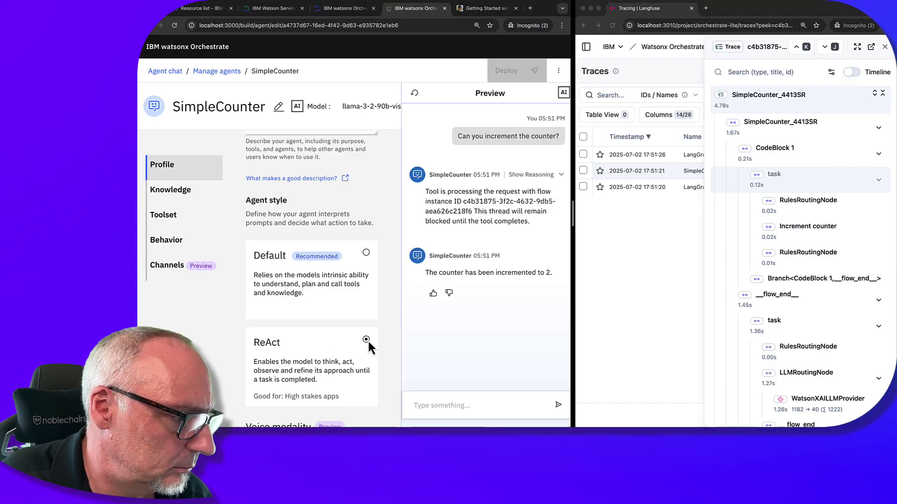
{"action": "scroll", "coordinate": [368, 340], "scroll_direction": "down", "scroll_amount": 3}
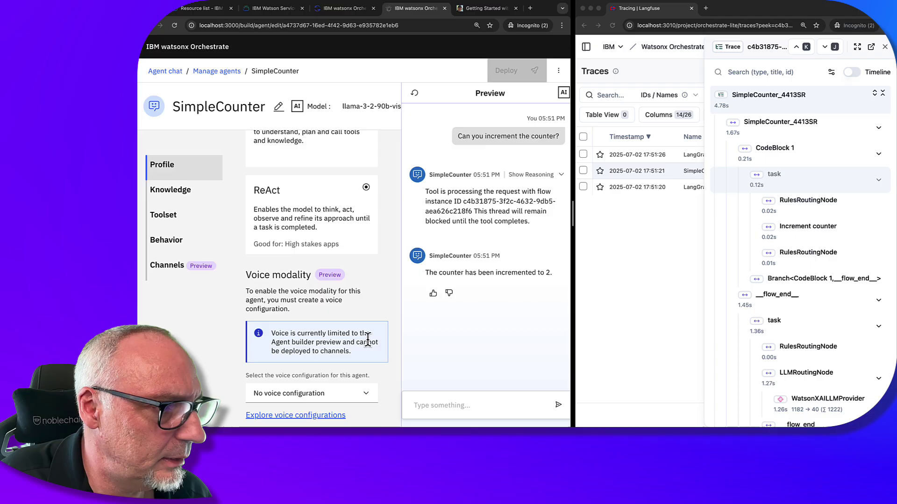
Reset the preview chat, ask 'Can you increment the counter?', answer 1, and show reasoning
{"action": "left_click", "coordinate": [415, 95]}
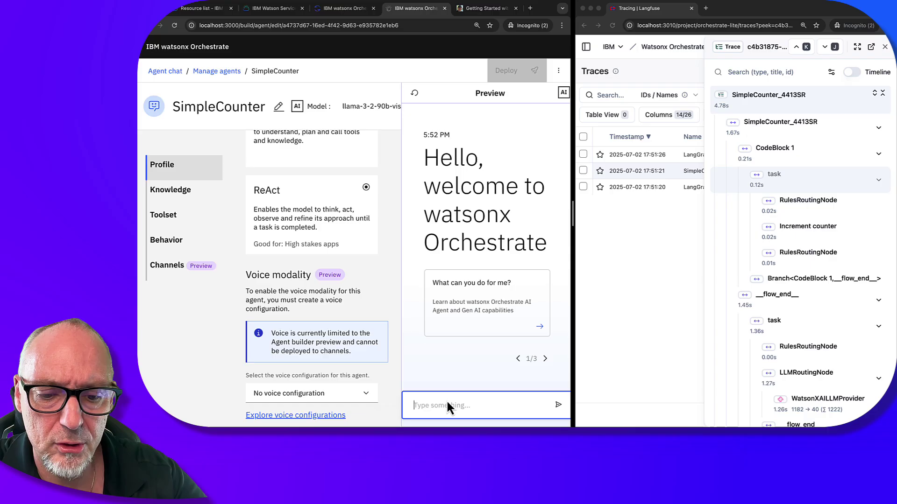
{"action": "type", "text": "Can you"}
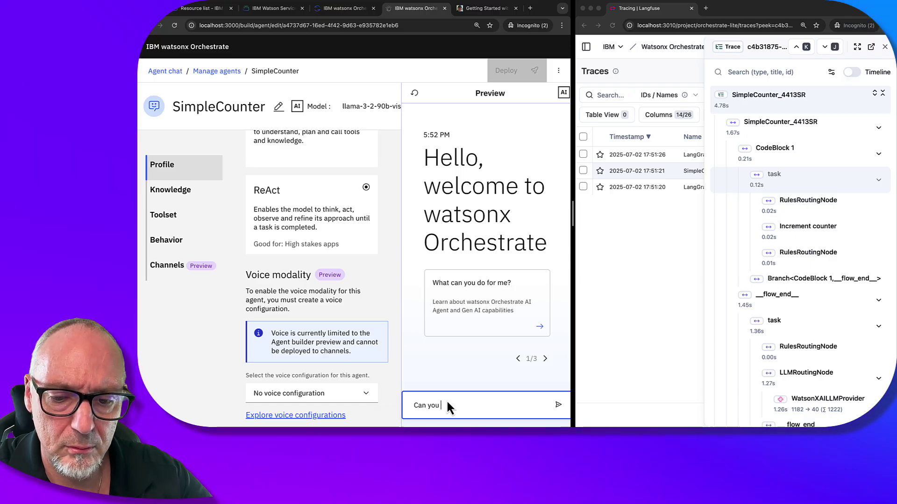
{"action": "type", "text": " incremen"}
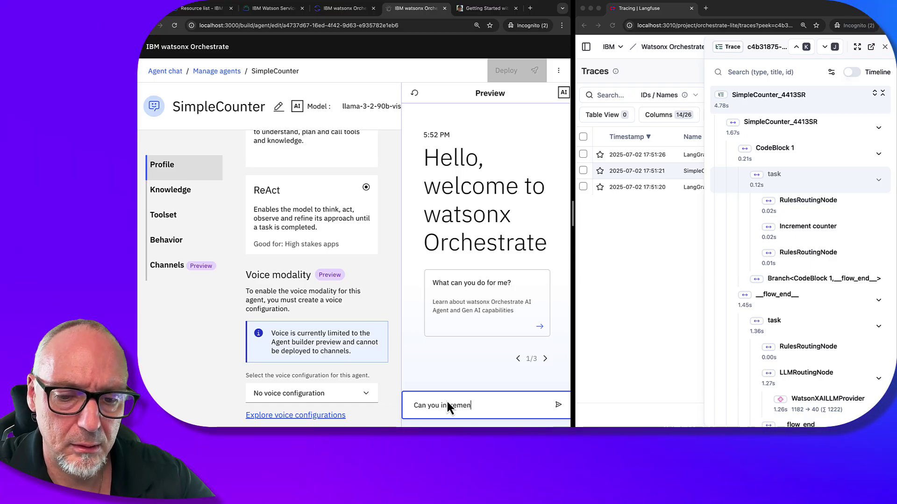
{"action": "type", "text": "t the coun"}
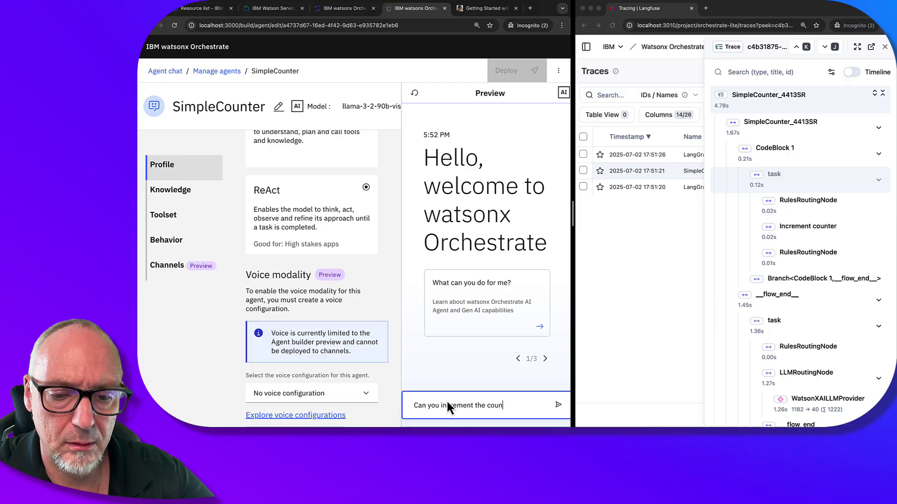
{"action": "type", "text": "ter?"}
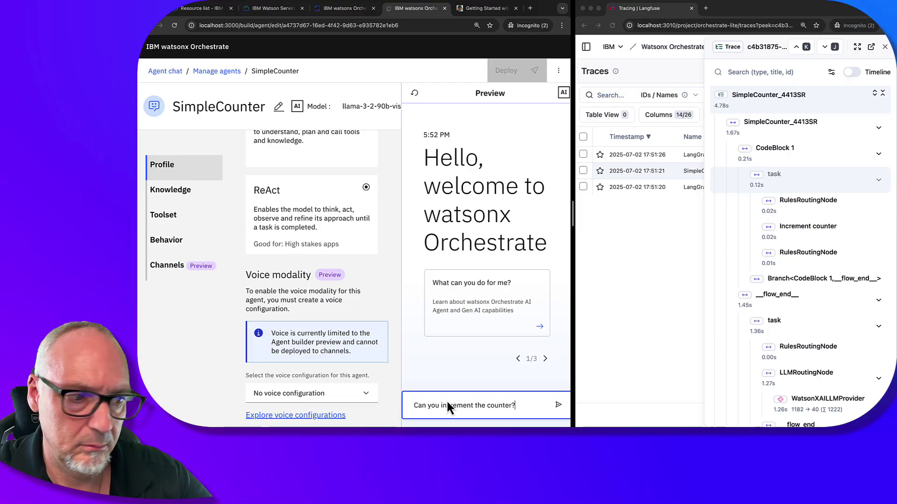
{"action": "key", "text": "Return"}
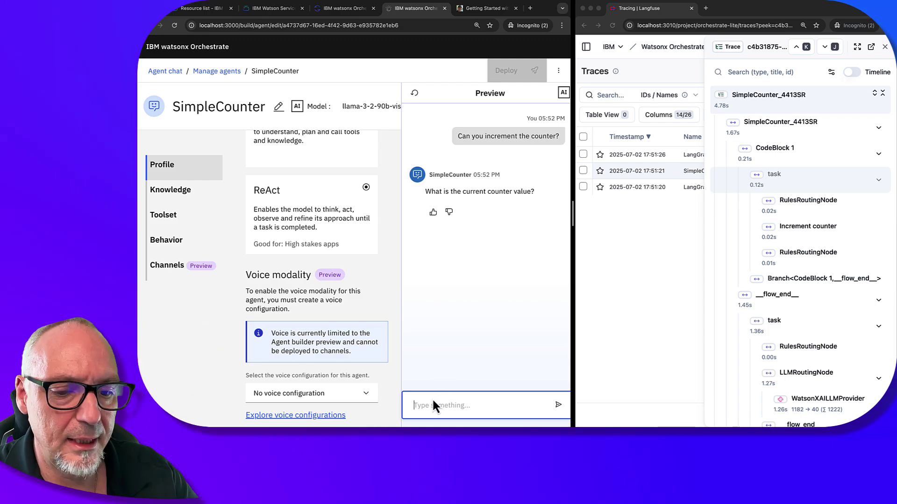
{"action": "type", "text": "1"}
{"action": "key", "text": "Return"}
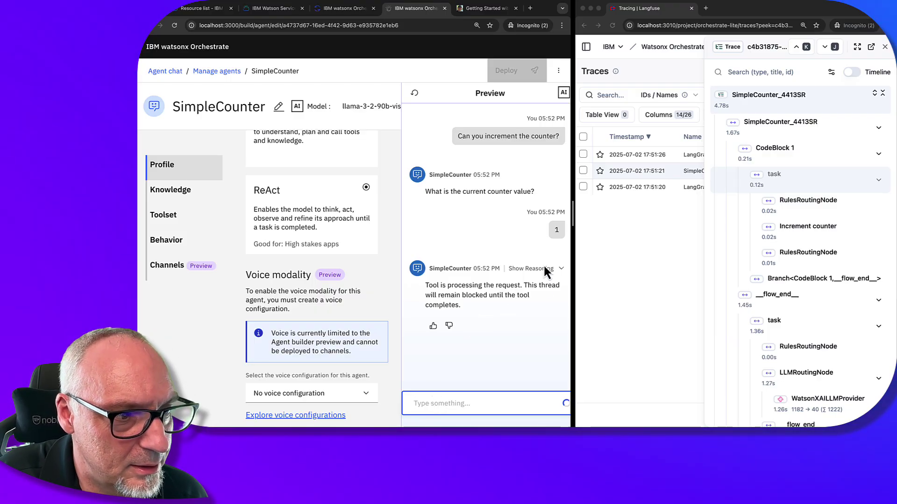
{"action": "left_click", "coordinate": [563, 270]}
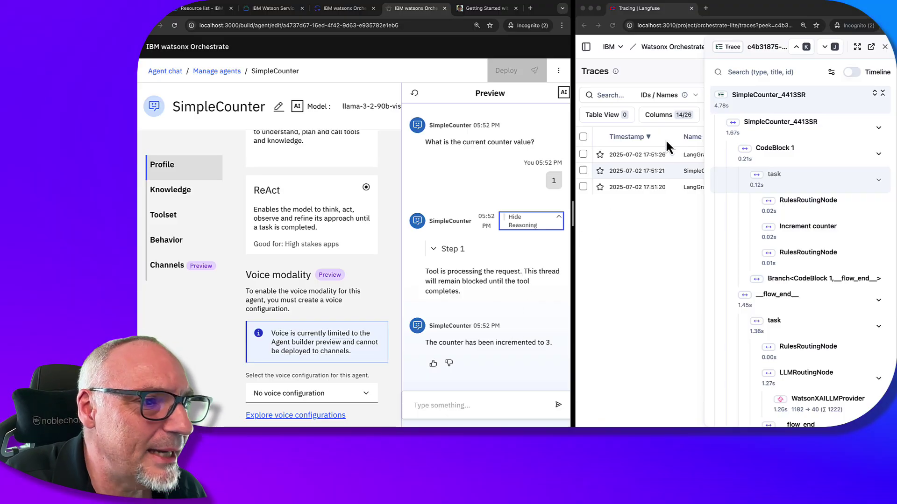
Close the open trace details and reload the Langfuse traces page for the new runs
{"action": "left_click", "coordinate": [890, 55]}
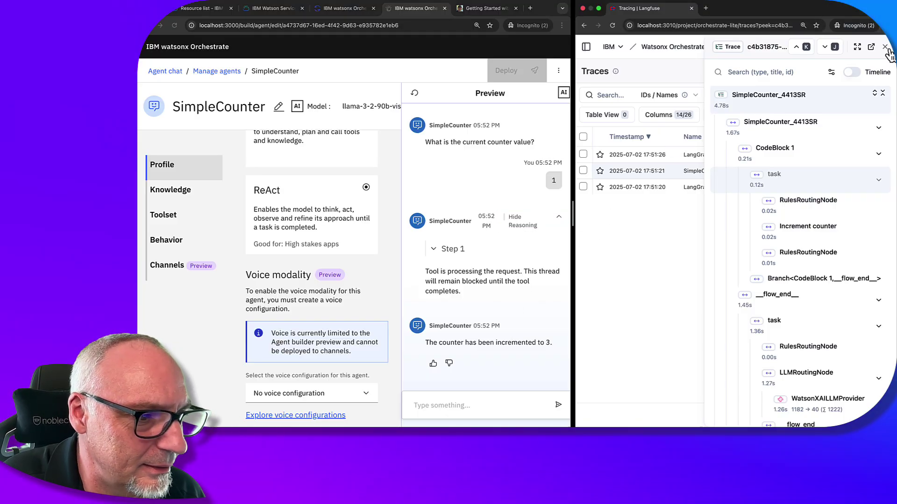
{"action": "left_click", "coordinate": [884, 47]}
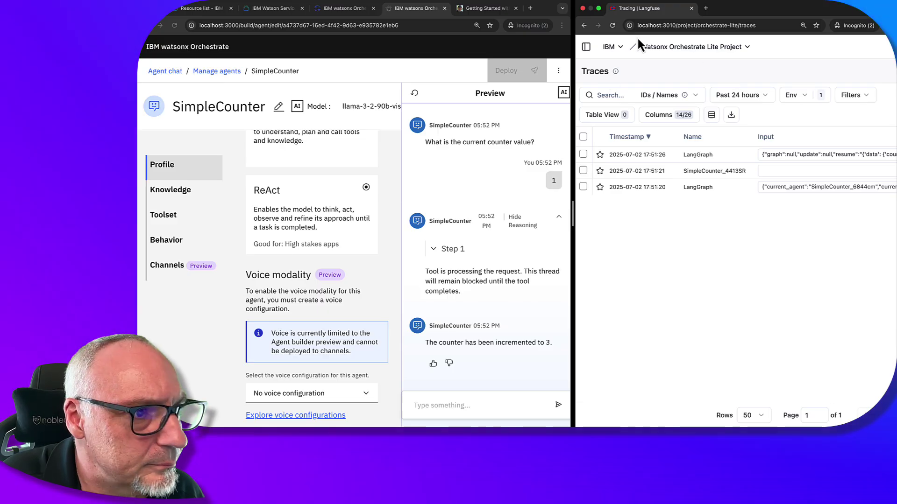
{"action": "left_click", "coordinate": [683, 26]}
{"action": "key", "text": "Return"}
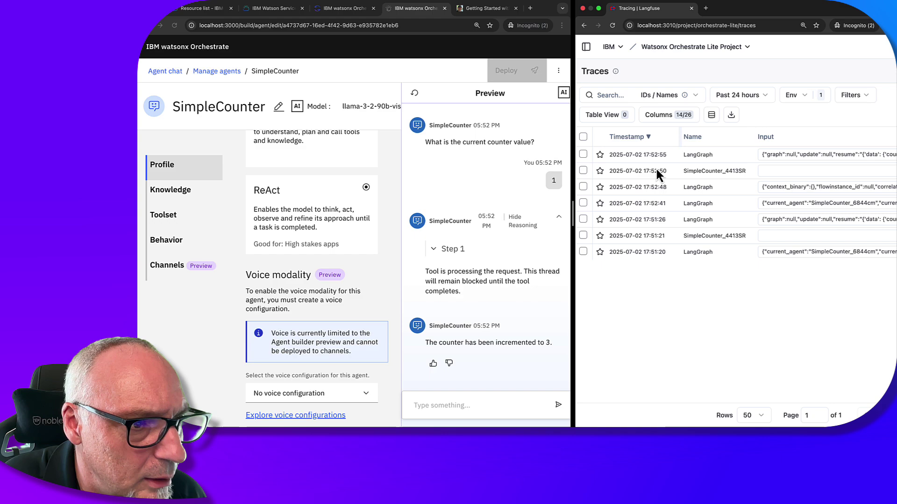
Inspect the 17:52:48 LangGraph trace's action, simple_counter, agent_style_router, thinking and ChatOpenAI steps
{"action": "left_click", "coordinate": [712, 187]}
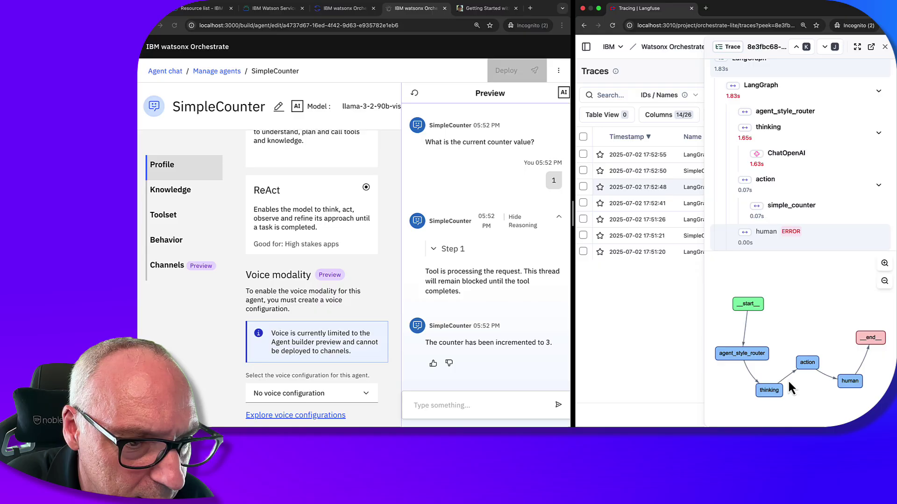
{"action": "left_click", "coordinate": [813, 366]}
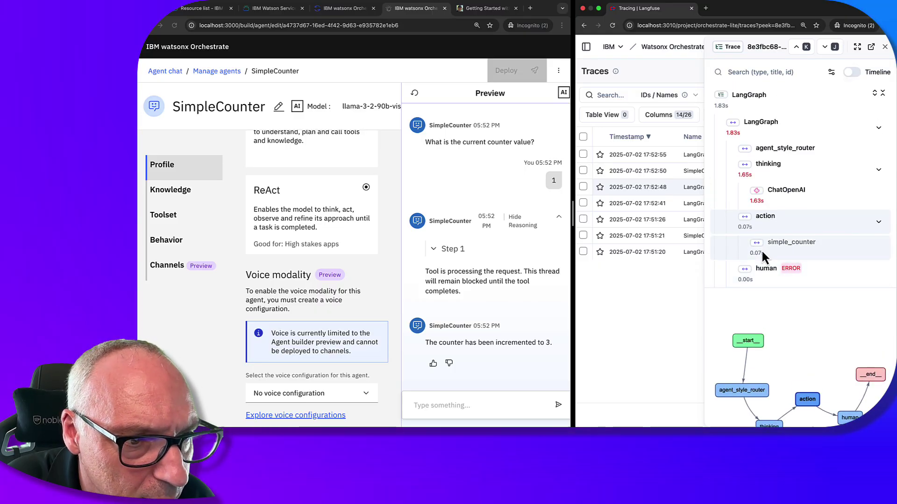
{"action": "left_click", "coordinate": [775, 244]}
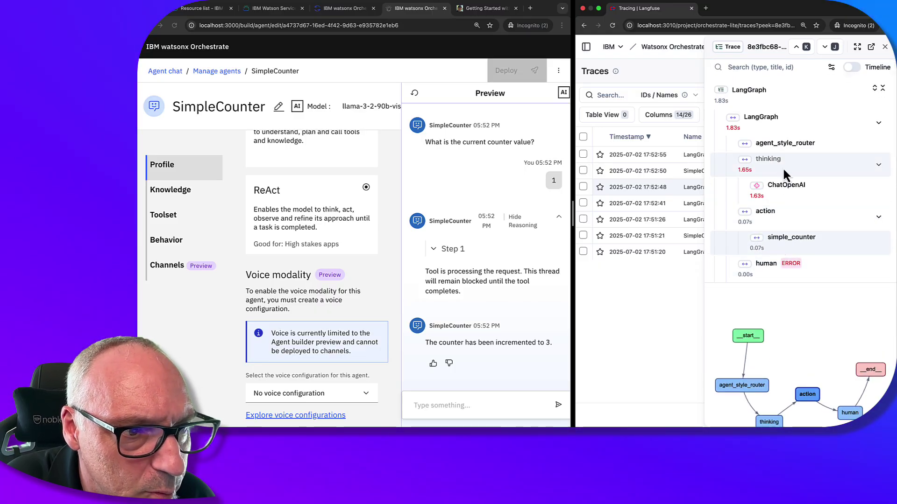
{"action": "left_click", "coordinate": [766, 144]}
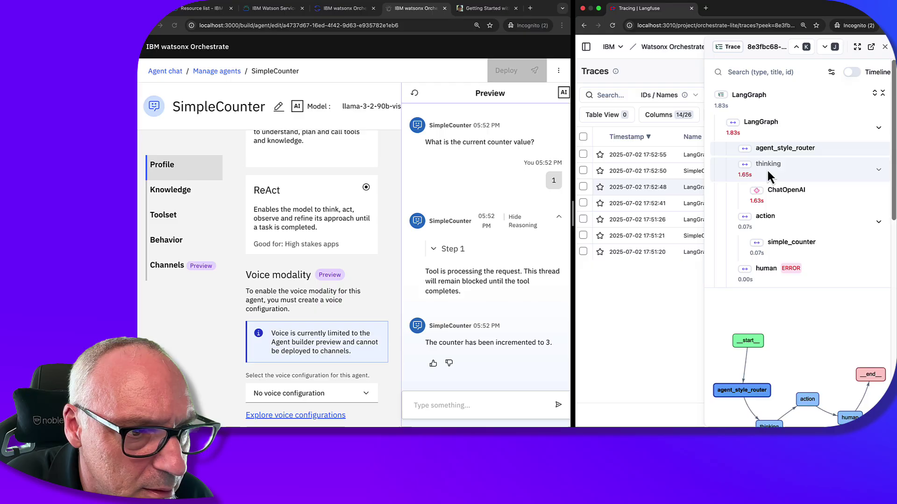
{"action": "left_click", "coordinate": [767, 169]}
{"action": "left_click", "coordinate": [757, 195]}
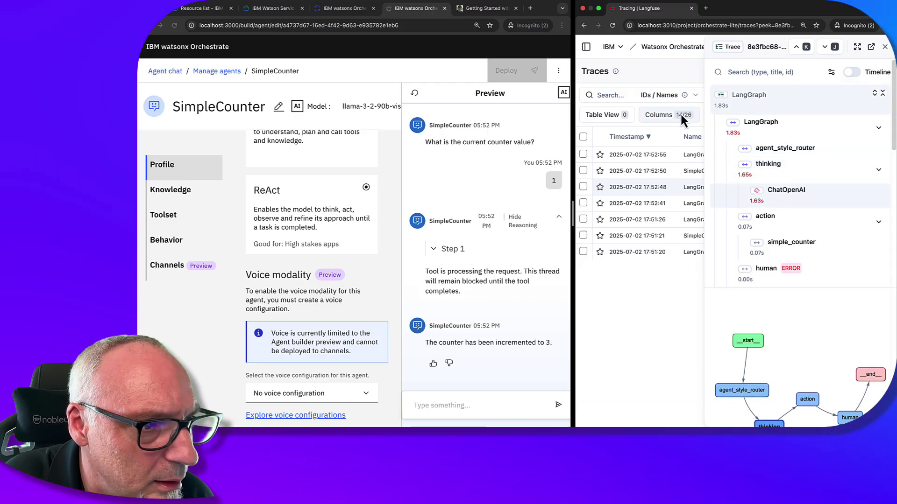
{"action": "left_click", "coordinate": [626, 171]}
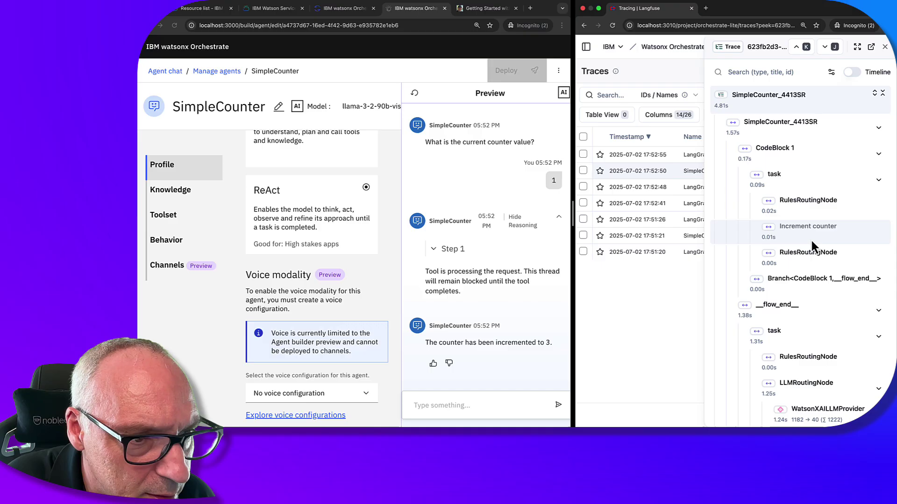
{"action": "left_click", "coordinate": [794, 228]}
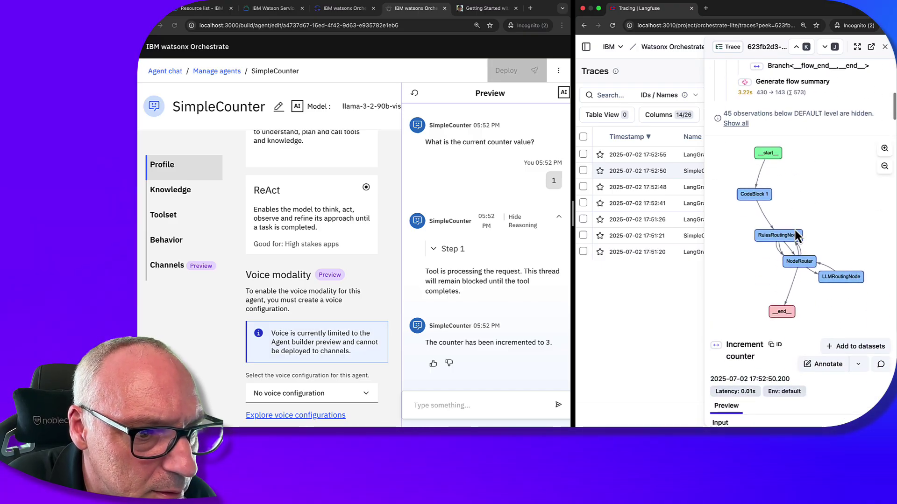
{"action": "scroll", "coordinate": [797, 235], "scroll_direction": "down", "scroll_amount": 6}
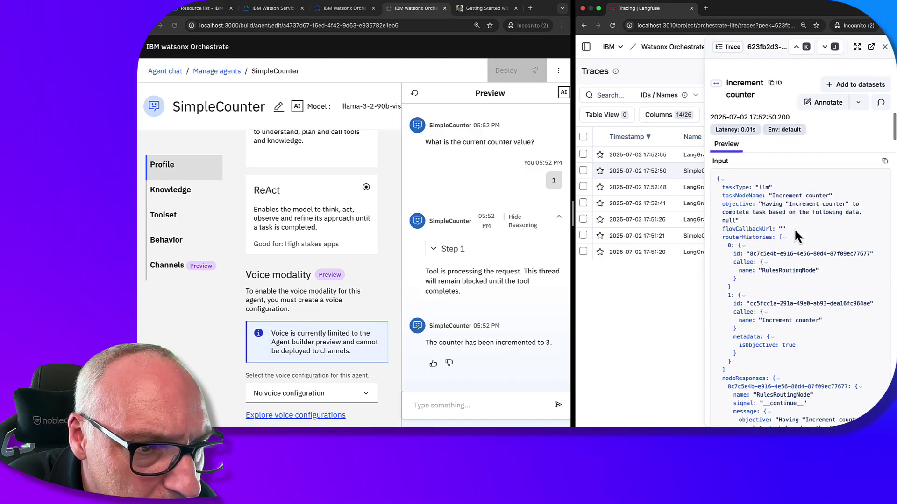
{"action": "scroll", "coordinate": [795, 232], "scroll_direction": "down", "scroll_amount": 7}
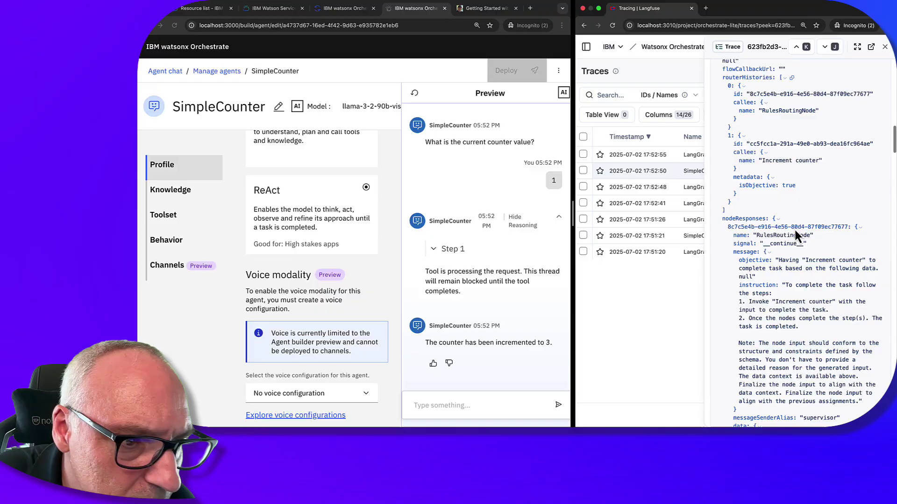
{"action": "scroll", "coordinate": [794, 230], "scroll_direction": "down", "scroll_amount": 10}
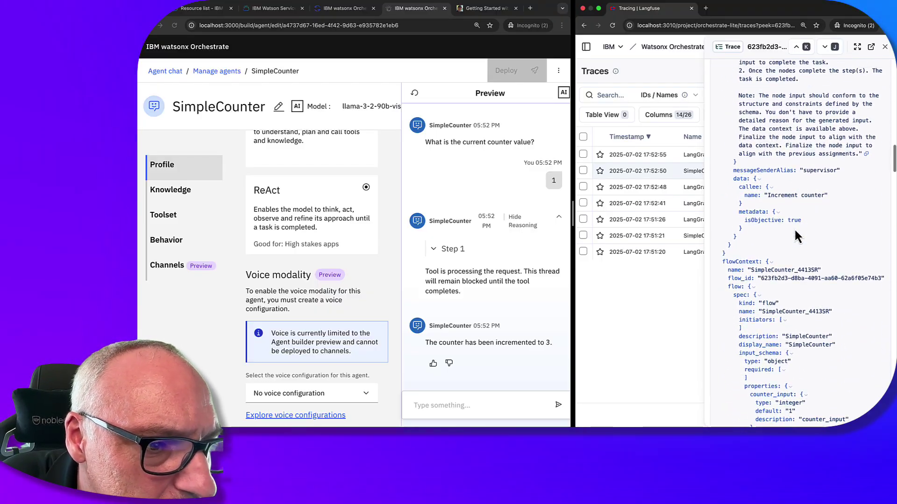
{"action": "scroll", "coordinate": [798, 237], "scroll_direction": "down", "scroll_amount": 6}
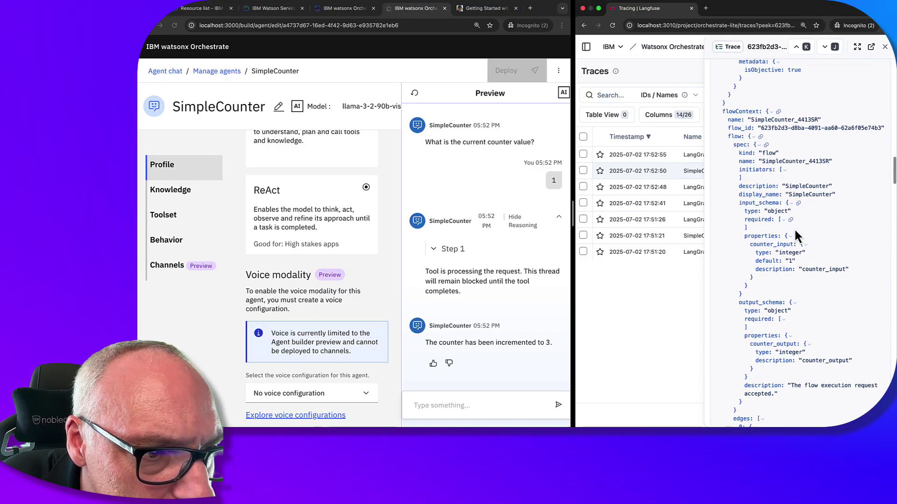
{"action": "scroll", "coordinate": [797, 236], "scroll_direction": "down", "scroll_amount": 6}
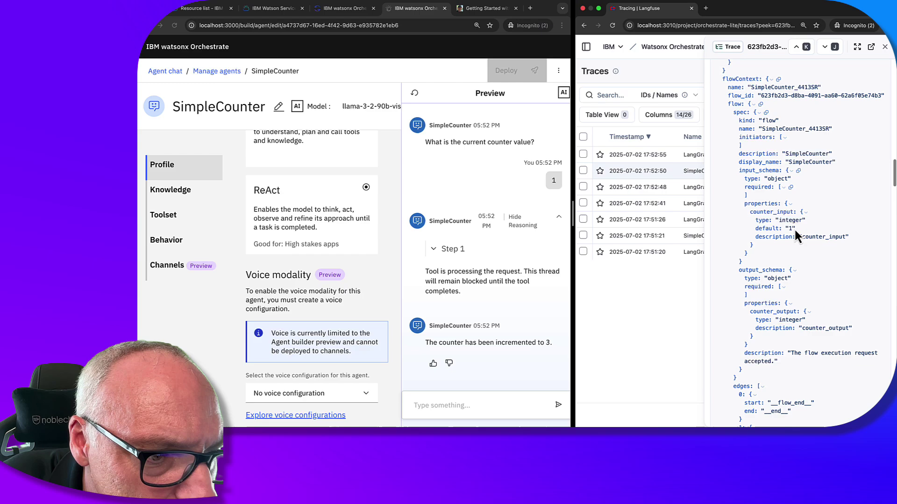
{"action": "scroll", "coordinate": [795, 231], "scroll_direction": "down", "scroll_amount": 7}
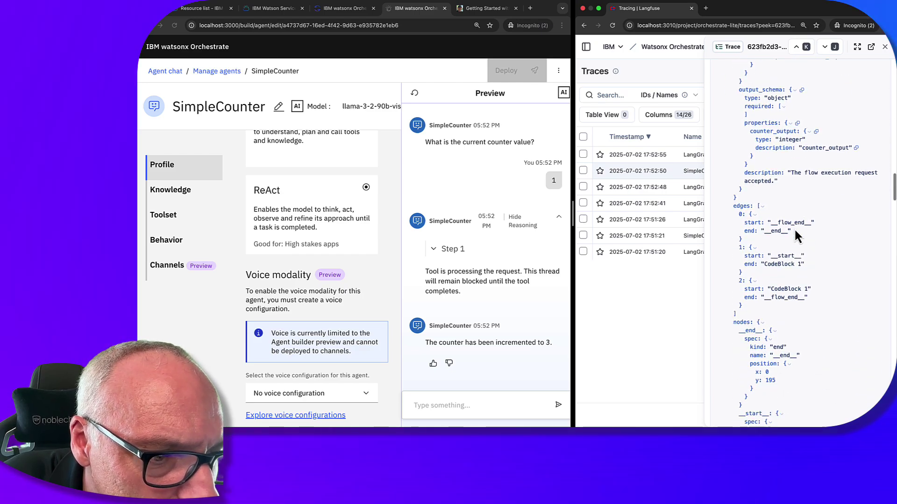
{"action": "scroll", "coordinate": [794, 228], "scroll_direction": "down", "scroll_amount": 10}
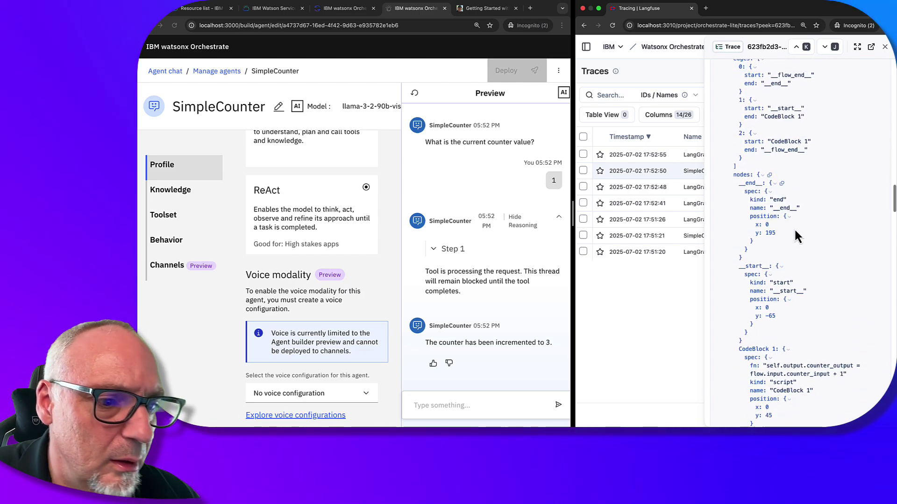
{"action": "scroll", "coordinate": [795, 231], "scroll_direction": "down", "scroll_amount": 1}
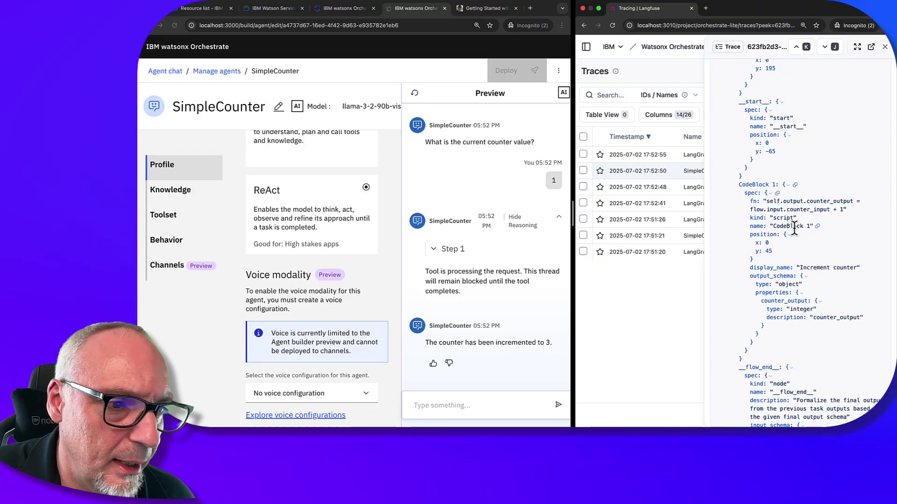
{"action": "scroll", "coordinate": [794, 228], "scroll_direction": "down", "scroll_amount": 1}
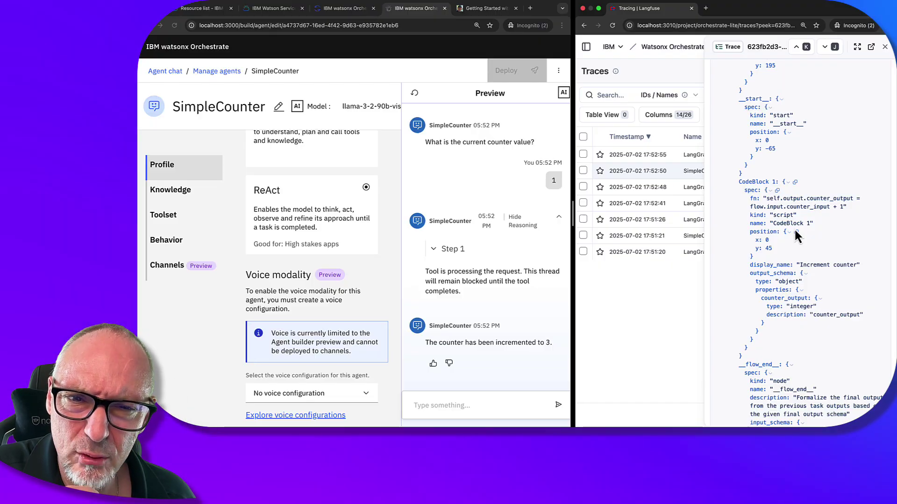
{"action": "scroll", "coordinate": [840, 215], "scroll_direction": "up", "scroll_amount": 5}
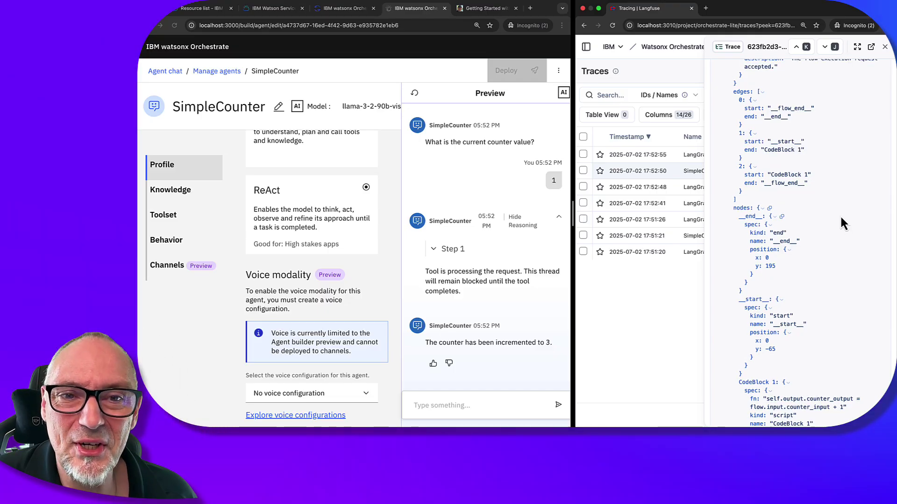
{"action": "scroll", "coordinate": [821, 182], "scroll_direction": "up", "scroll_amount": 4}
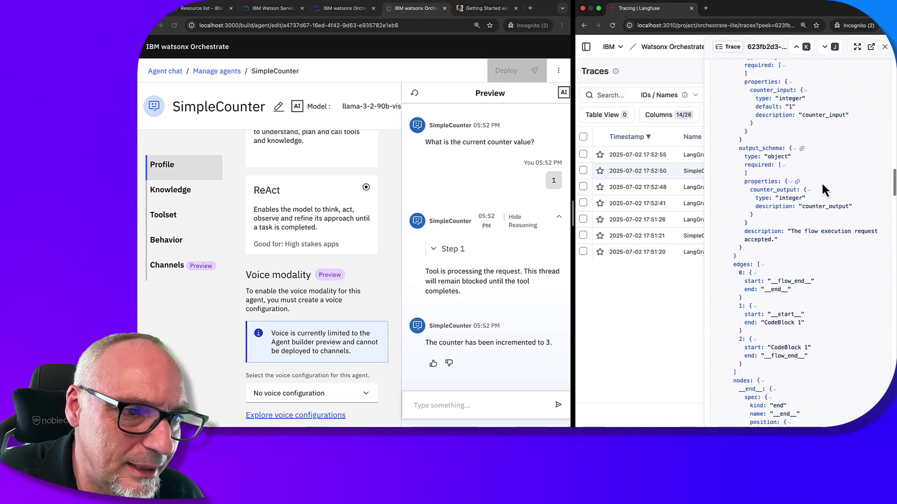
{"action": "scroll", "coordinate": [821, 181], "scroll_direction": "up", "scroll_amount": 3}
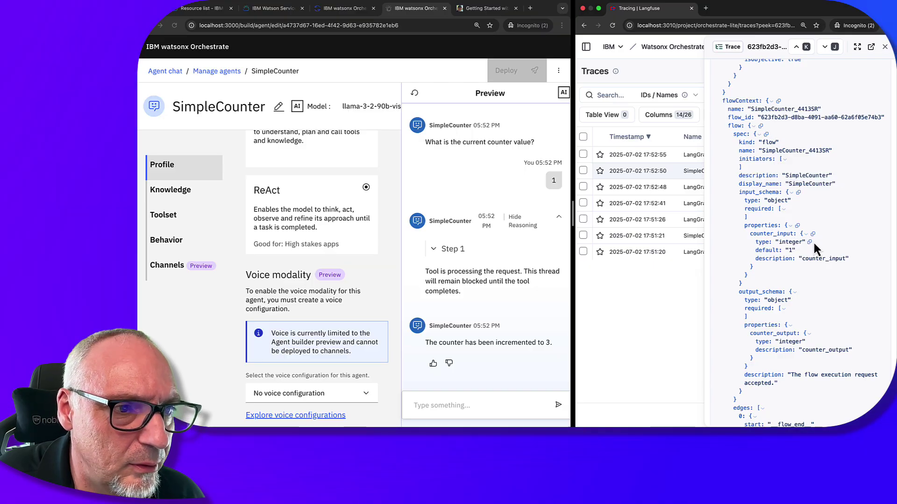
{"action": "scroll", "coordinate": [814, 245], "scroll_direction": "up", "scroll_amount": 3}
{"action": "scroll", "coordinate": [813, 244], "scroll_direction": "up", "scroll_amount": 3}
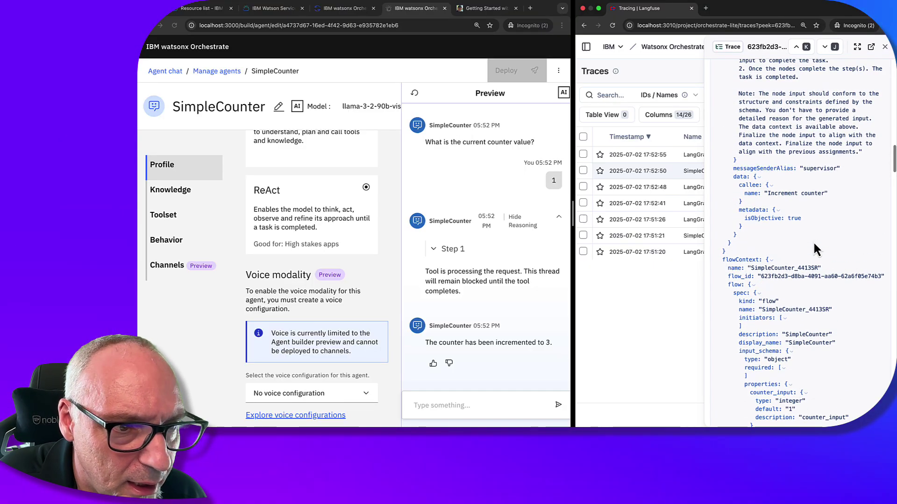
{"action": "scroll", "coordinate": [814, 245], "scroll_direction": "up", "scroll_amount": 1}
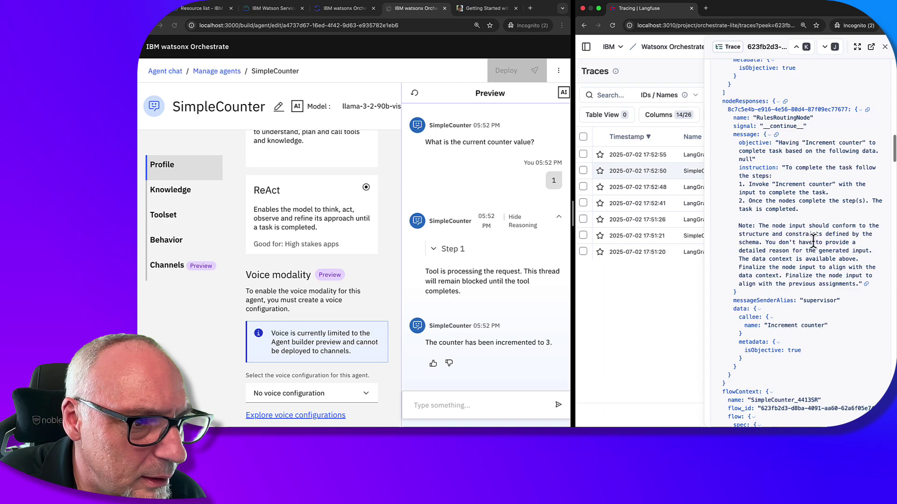
Open the 17:52:48 trace and browse its agent_style_router, LangGraph and ChatOpenAI spans
{"action": "left_click", "coordinate": [665, 186]}
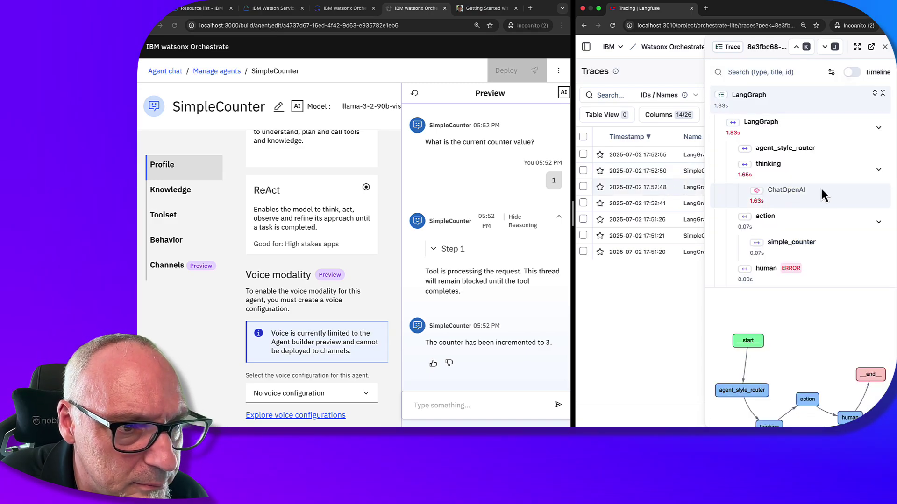
{"action": "left_click", "coordinate": [794, 149]}
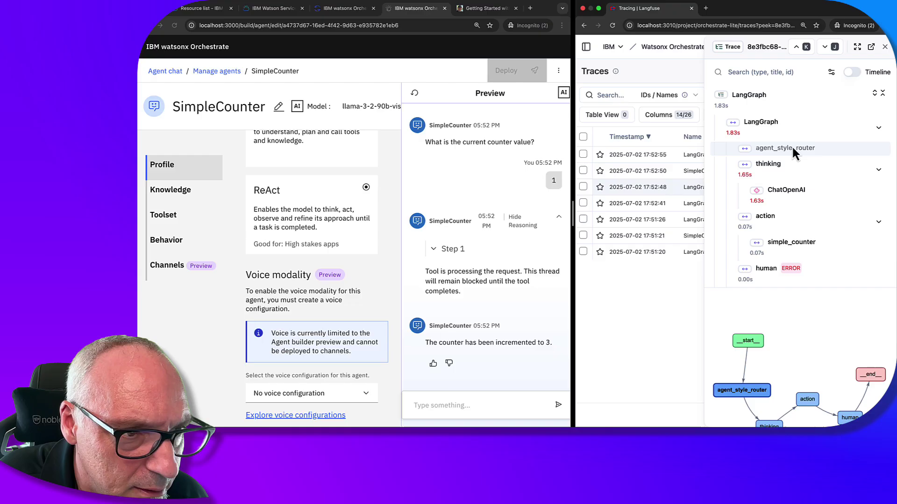
{"action": "left_click", "coordinate": [779, 120]}
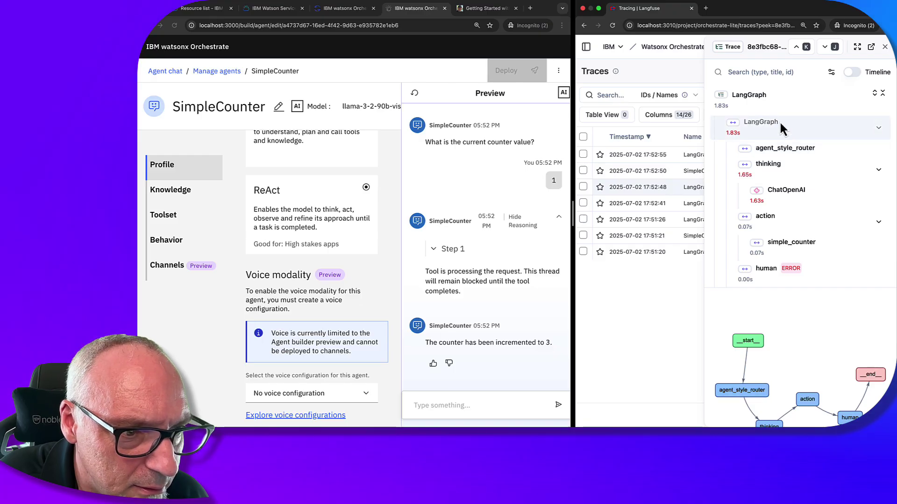
{"action": "left_click", "coordinate": [755, 391]}
{"action": "left_click", "coordinate": [781, 195]}
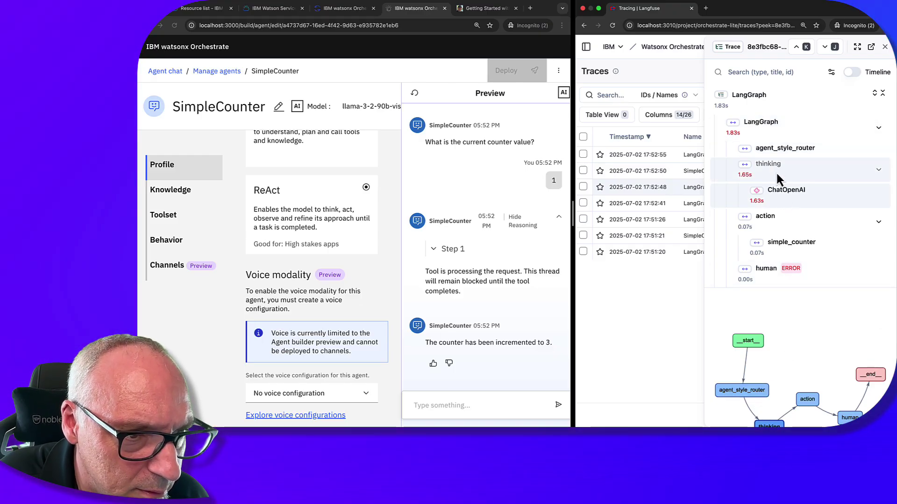
Select the action span and scroll through its SimpleCounter tool output
{"action": "left_click", "coordinate": [762, 214]}
{"action": "scroll", "coordinate": [766, 219], "scroll_direction": "down", "scroll_amount": 10}
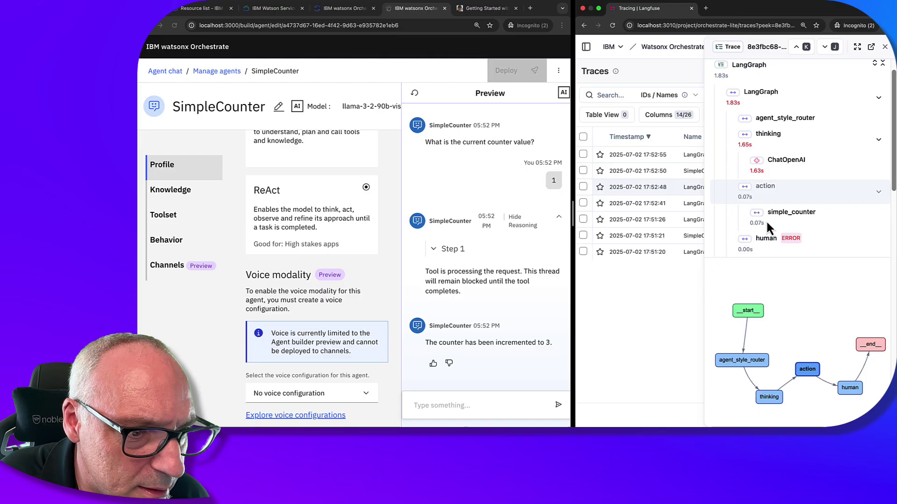
{"action": "scroll", "coordinate": [766, 220], "scroll_direction": "down", "scroll_amount": 4}
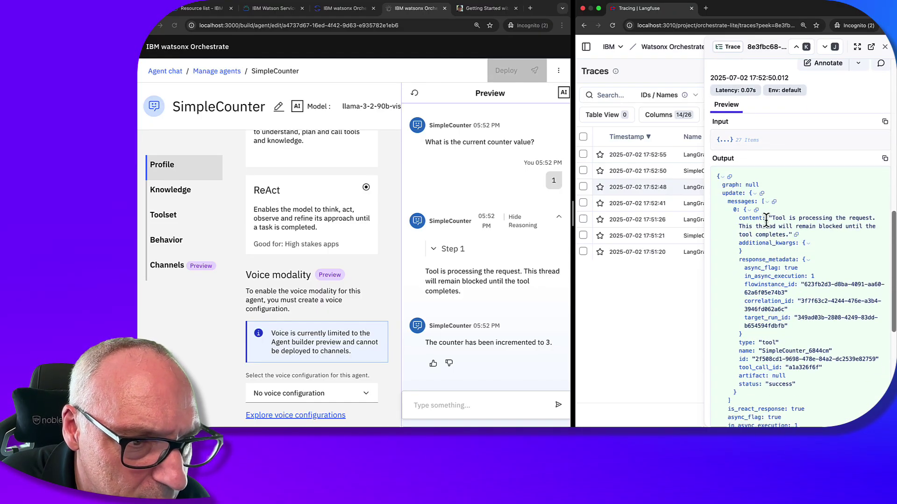
{"action": "scroll", "coordinate": [766, 219], "scroll_direction": "down", "scroll_amount": 1}
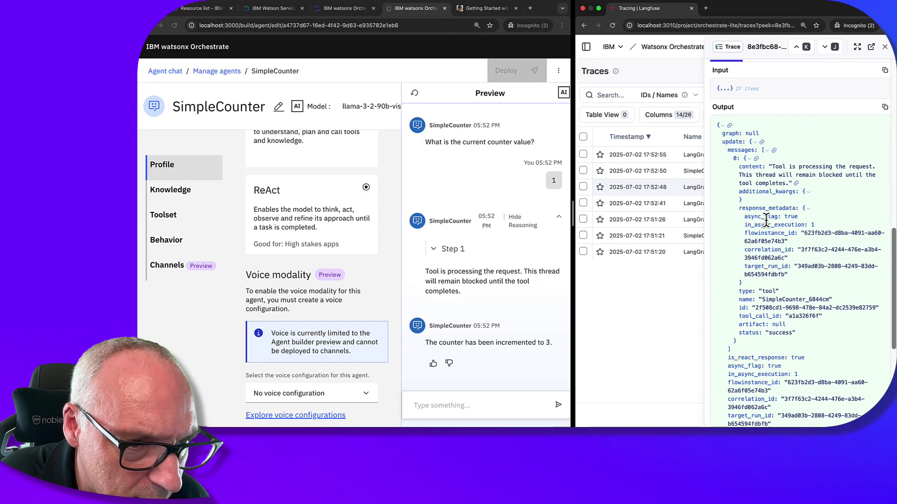
{"action": "scroll", "coordinate": [766, 220], "scroll_direction": "down", "scroll_amount": 3}
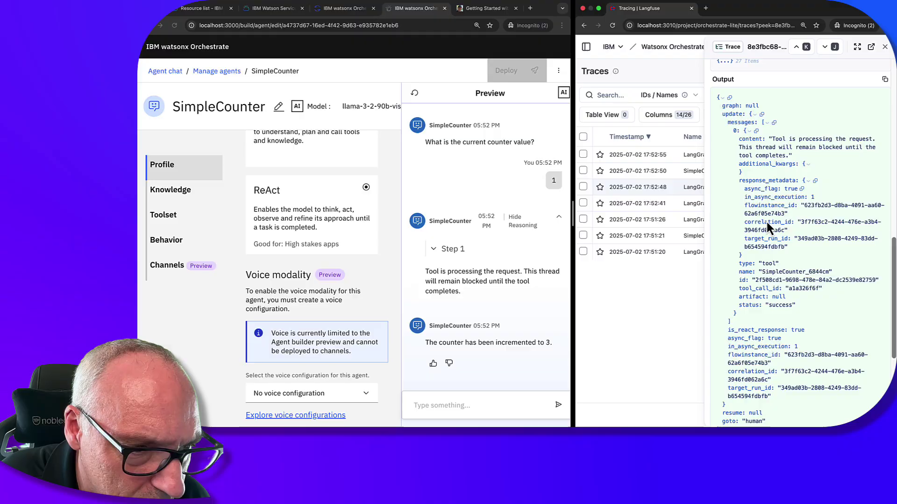
{"action": "scroll", "coordinate": [766, 223], "scroll_direction": "down", "scroll_amount": 2}
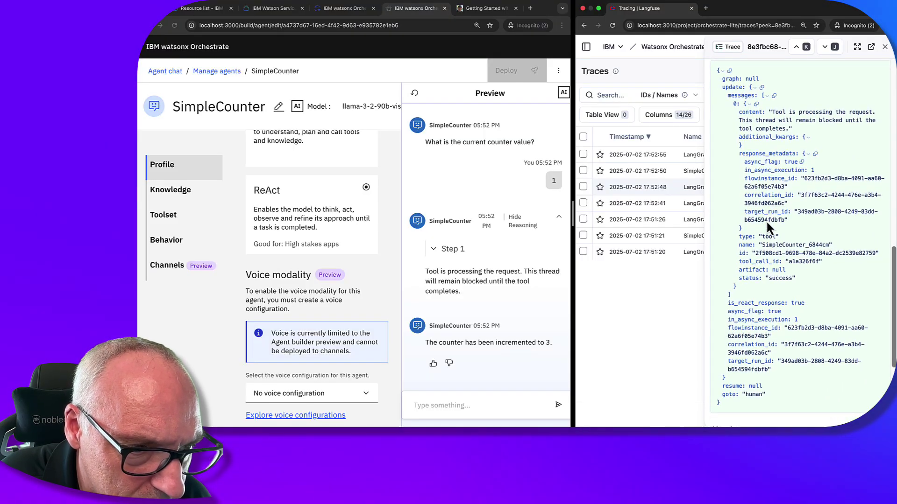
{"action": "scroll", "coordinate": [768, 229], "scroll_direction": "down", "scroll_amount": 10}
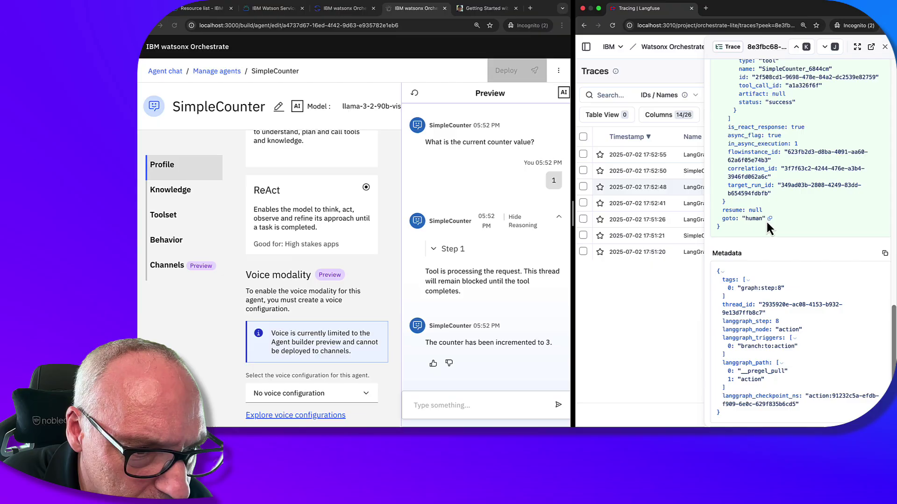
Scroll back up to review the action span's input messages
{"action": "scroll", "coordinate": [766, 220], "scroll_direction": "up", "scroll_amount": 4}
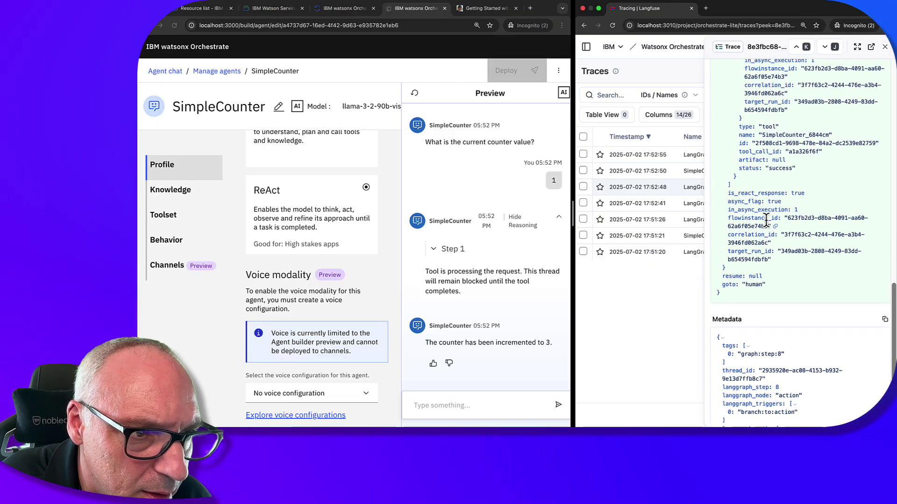
{"action": "scroll", "coordinate": [766, 220], "scroll_direction": "up", "scroll_amount": 7}
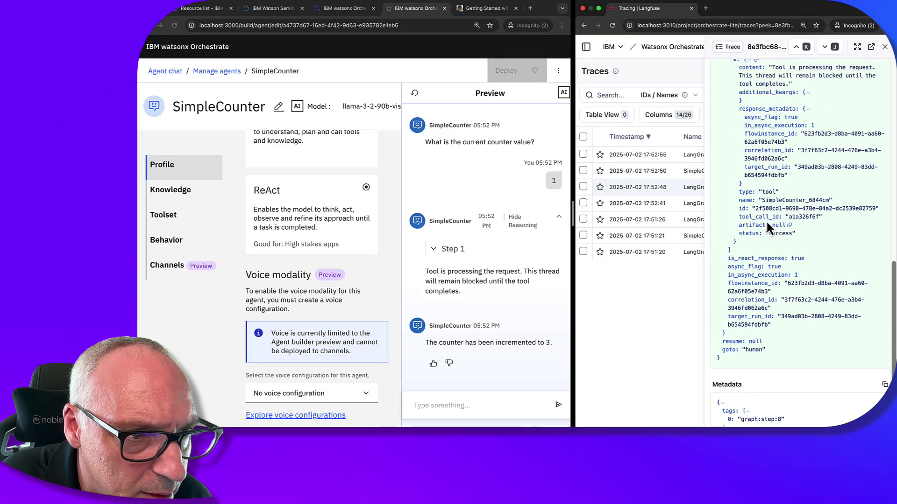
{"action": "scroll", "coordinate": [767, 222], "scroll_direction": "up", "scroll_amount": 1}
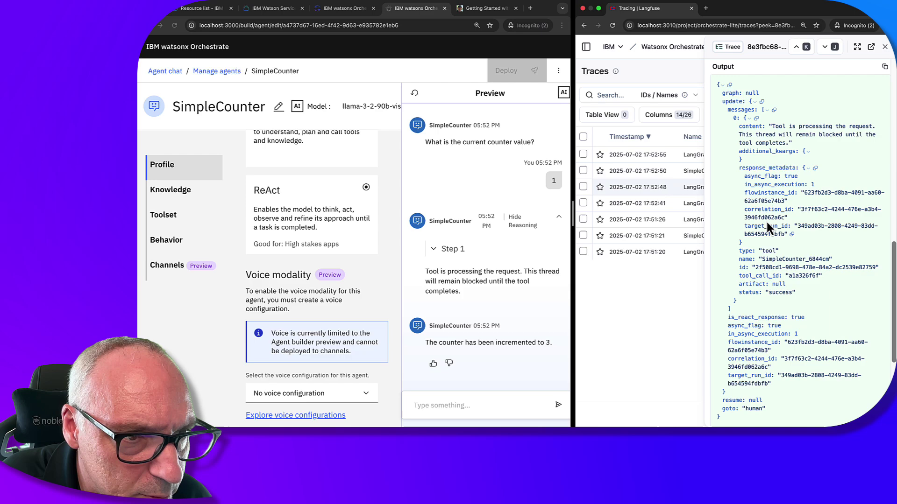
{"action": "scroll", "coordinate": [767, 134], "scroll_direction": "up", "scroll_amount": 4}
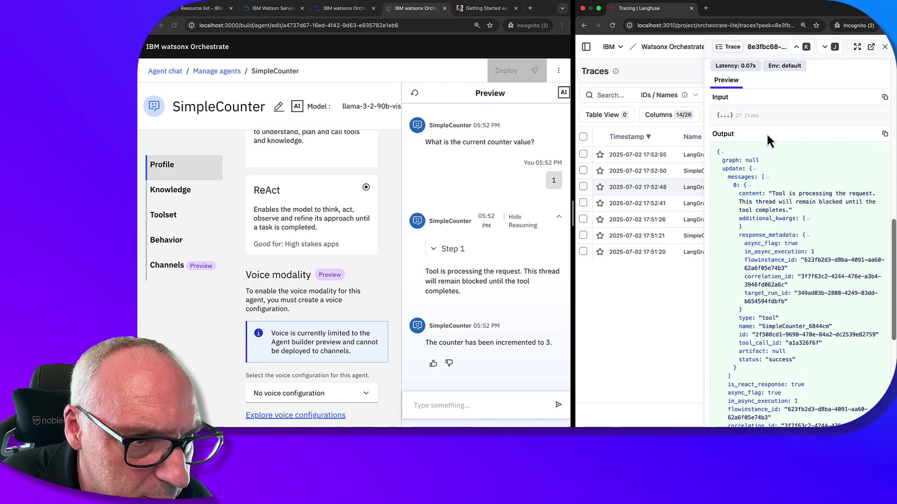
{"action": "scroll", "coordinate": [767, 135], "scroll_direction": "up", "scroll_amount": 2}
{"action": "left_click", "coordinate": [727, 139]}
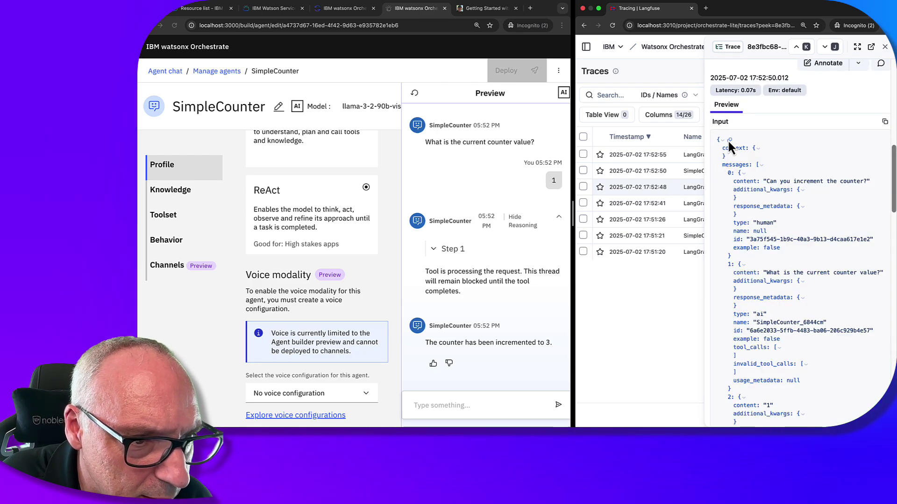
{"action": "scroll", "coordinate": [755, 172], "scroll_direction": "down", "scroll_amount": 2}
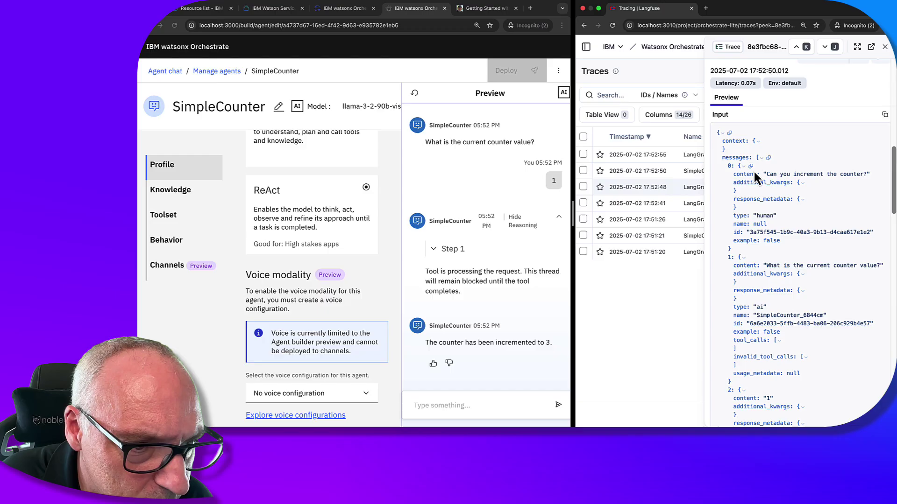
{"action": "scroll", "coordinate": [753, 169], "scroll_direction": "down", "scroll_amount": 5}
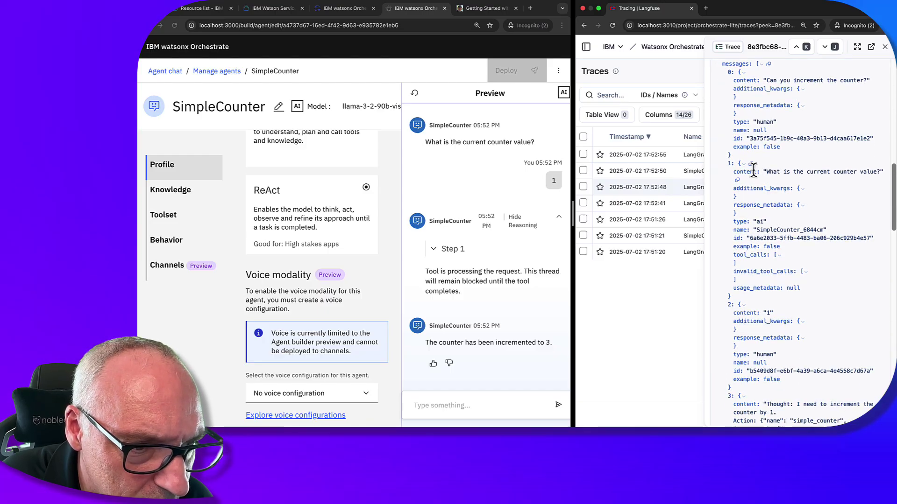
{"action": "scroll", "coordinate": [753, 169], "scroll_direction": "down", "scroll_amount": 7}
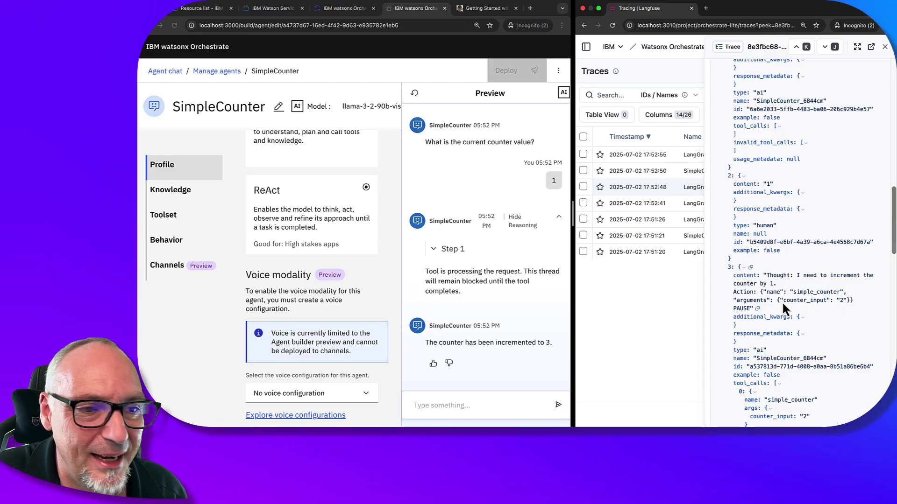
{"action": "scroll", "coordinate": [794, 303], "scroll_direction": "down", "scroll_amount": 2}
{"action": "scroll", "coordinate": [802, 308], "scroll_direction": "down", "scroll_amount": 1}
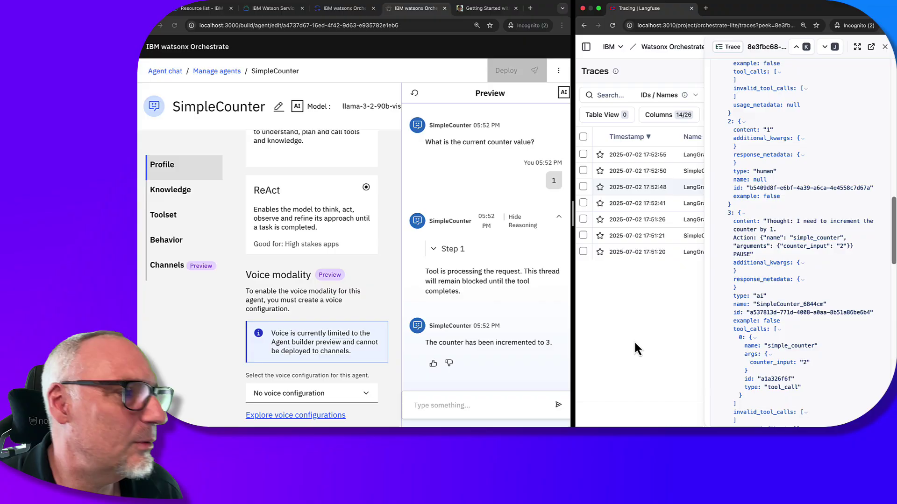
{"action": "scroll", "coordinate": [356, 225], "scroll_direction": "up", "scroll_amount": 3}
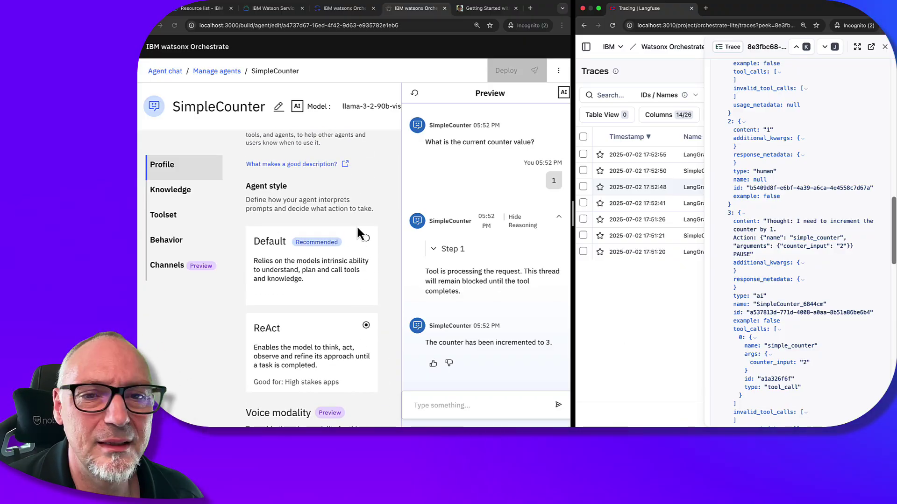